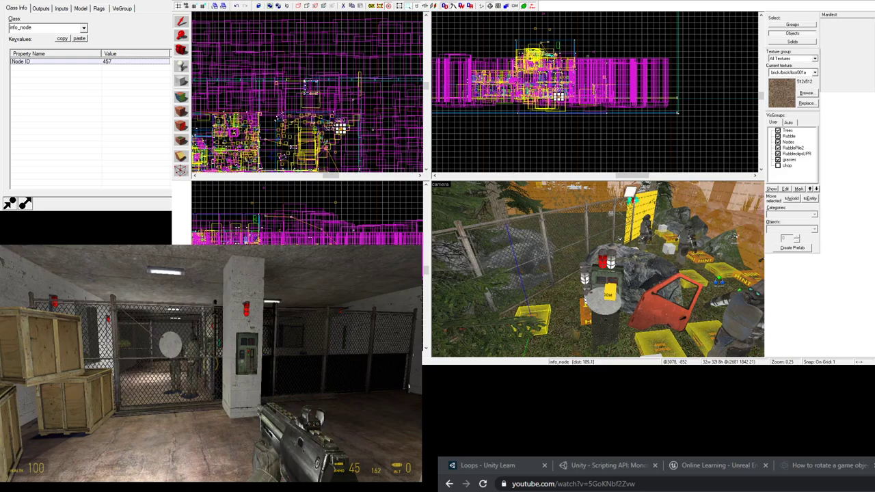
- Walk the player in the running game up to the pillar's control panel
{"action": "key", "text": "w"}
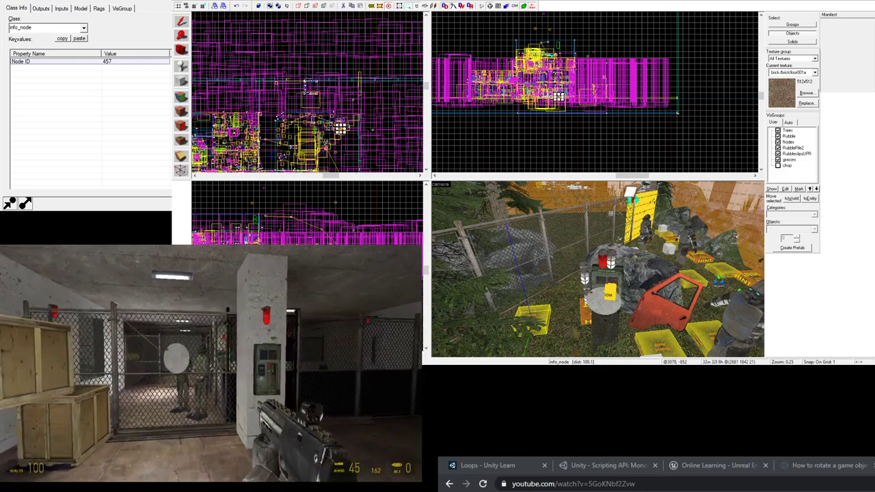
{"action": "key", "text": "w"}
{"action": "key", "text": "d"}
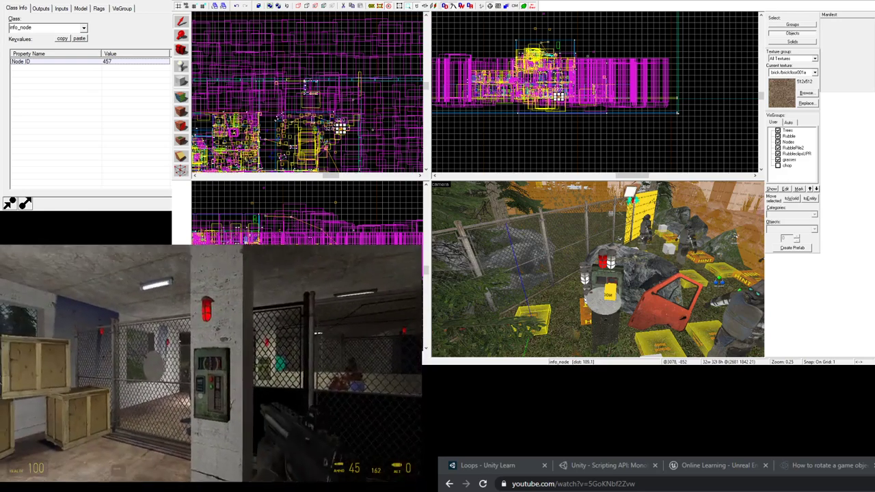
{"action": "key", "text": "w"}
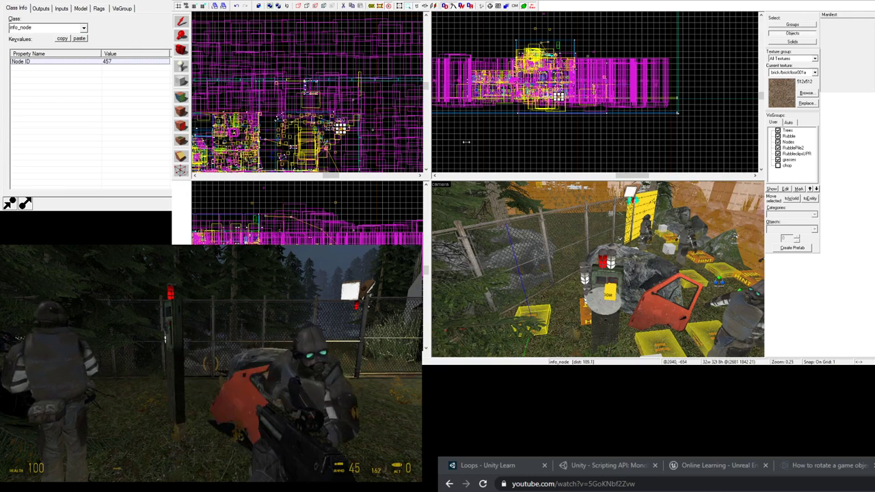
- Close the info_node properties and fly the 3D camera to the yellow gate door
{"action": "key", "text": "z"}
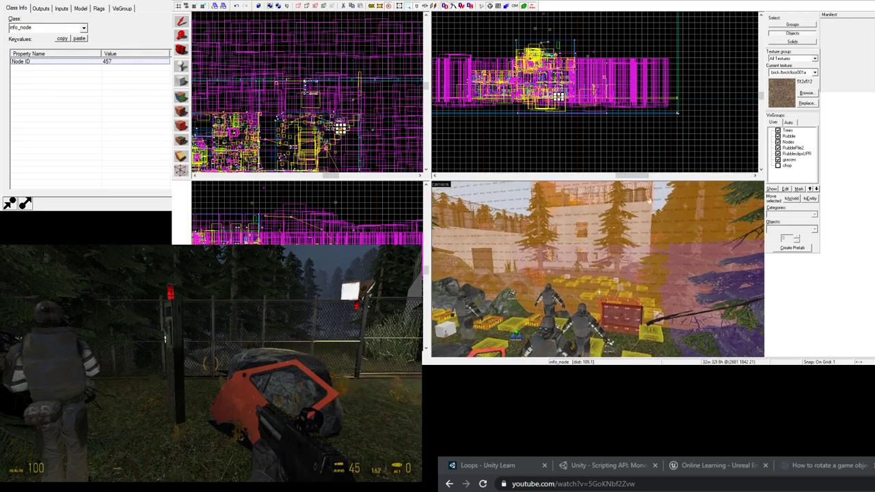
{"action": "key", "text": "w"}
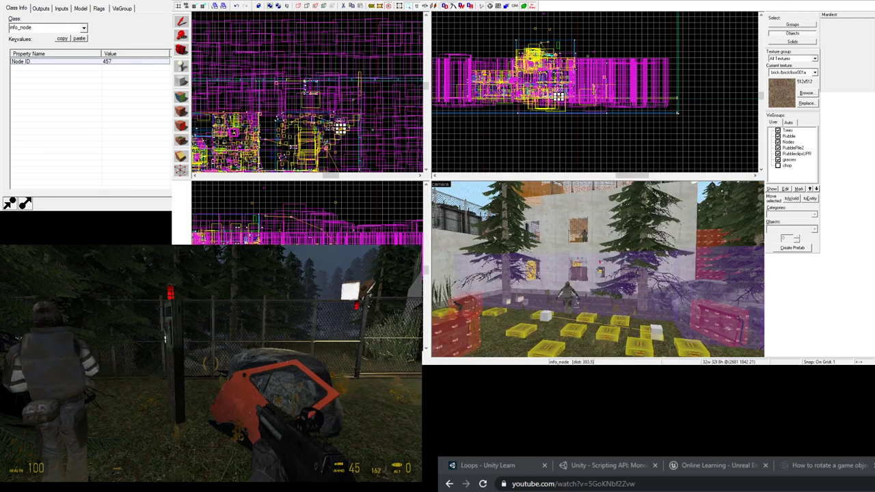
{"action": "key", "text": "z"}
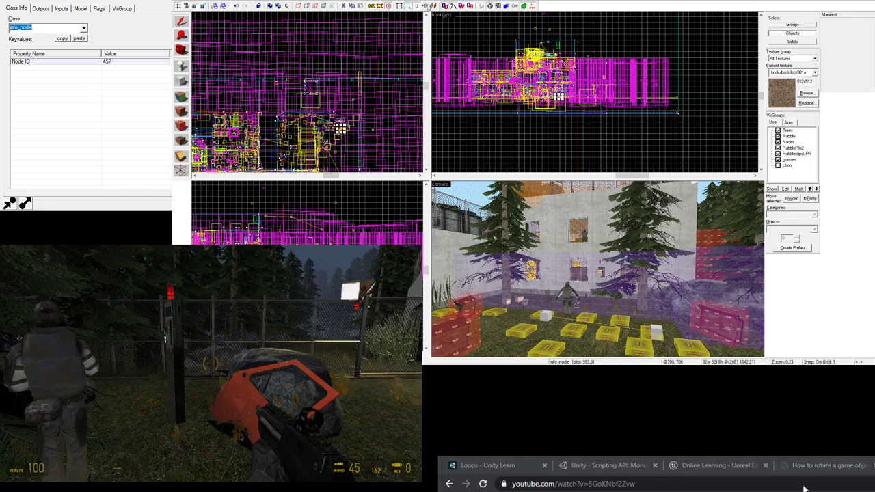
{"action": "left_click", "coordinate": [429, 6]}
{"action": "key", "text": "z"}
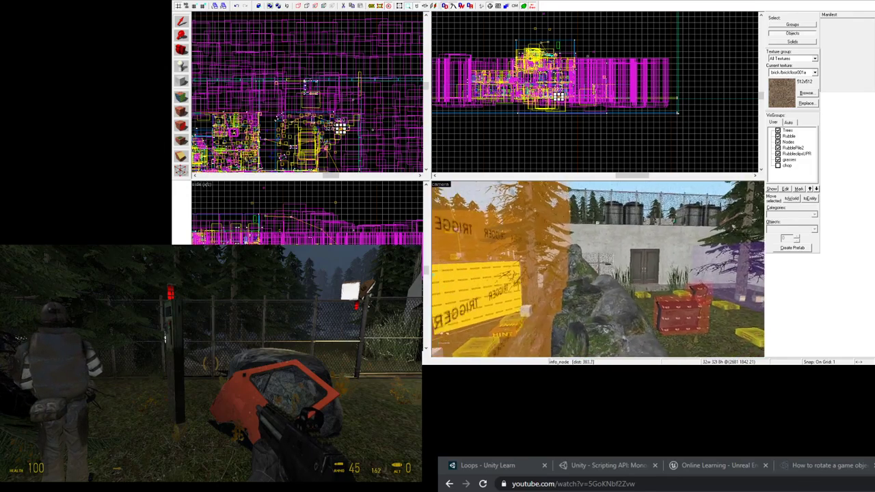
{"action": "key", "text": "s"}
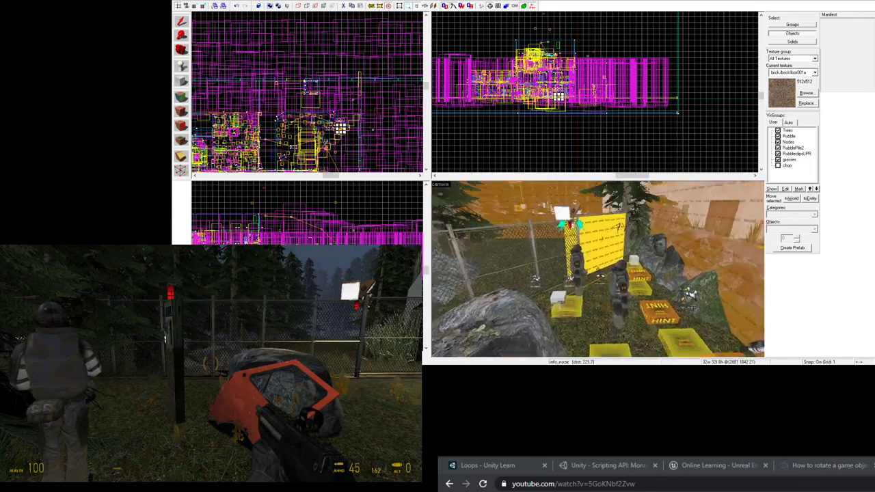
{"action": "key", "text": "w"}
{"action": "key", "text": "z"}
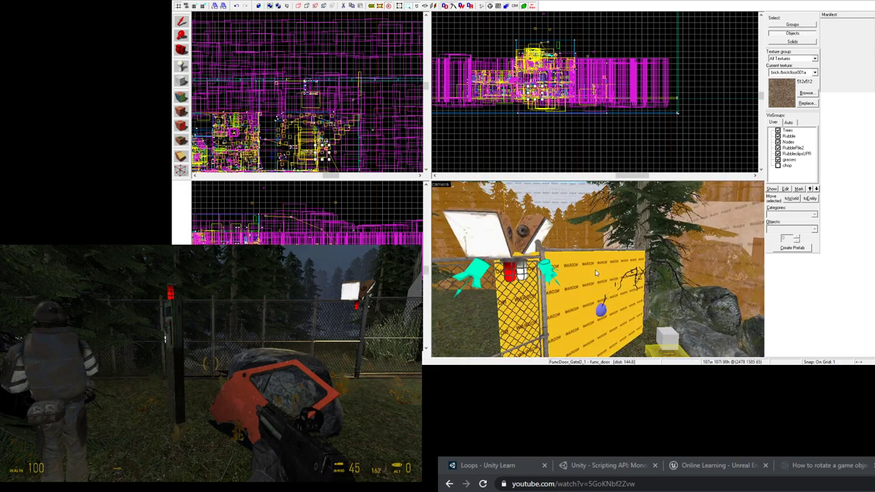
- Hide the gate door brush and open the EndOfLevel trigger_once's properties
{"action": "key", "text": "Delete"}
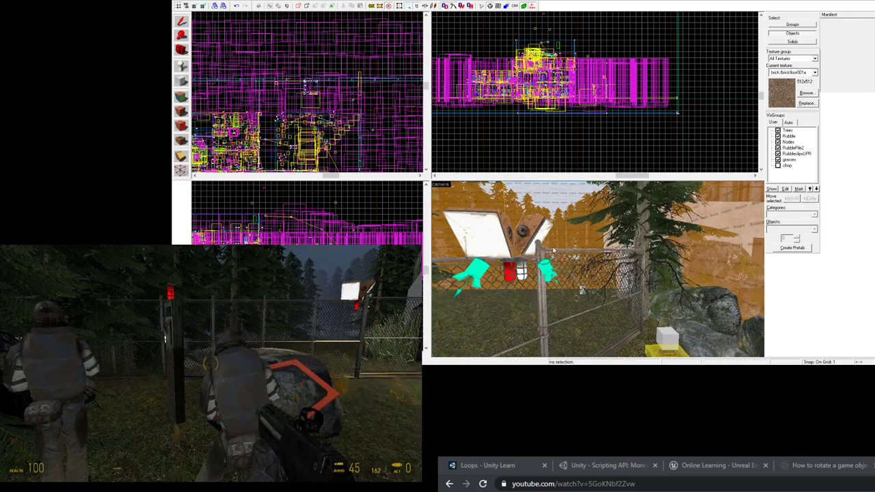
{"action": "left_click", "coordinate": [584, 255]}
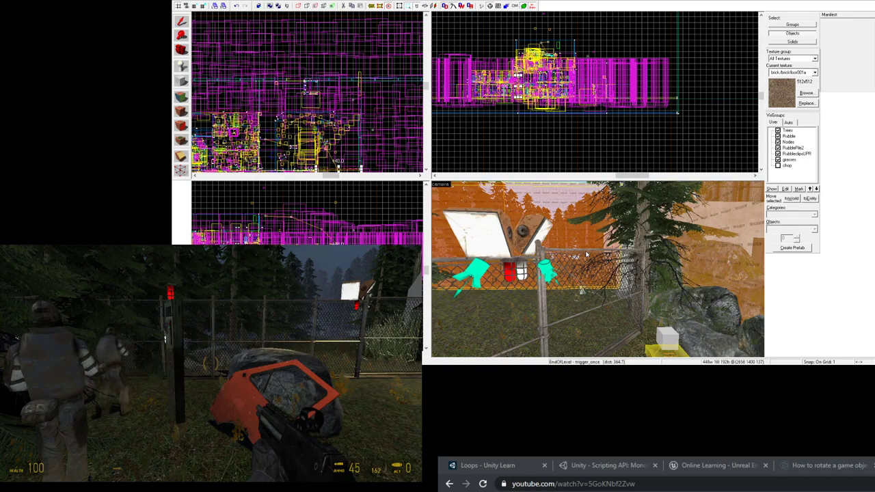
{"action": "key", "text": "alt+Return"}
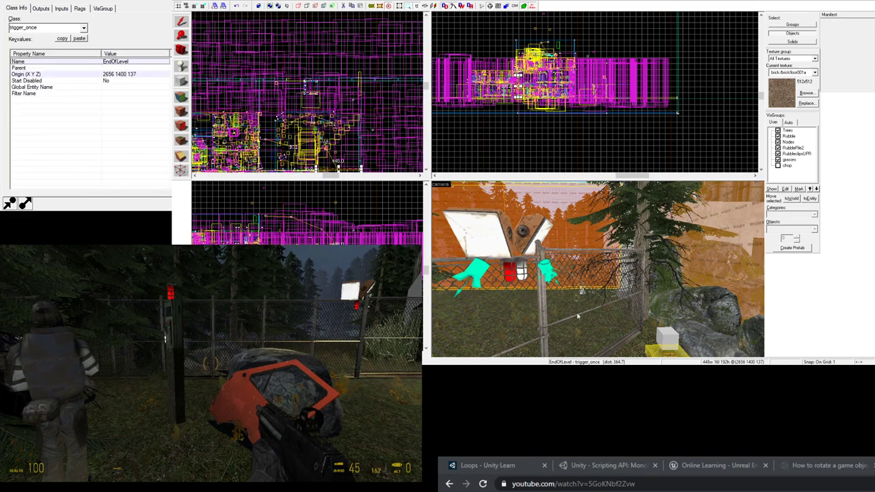
- Unhide the gate door and compare the GateD_1 fence prop with FuncDoor_GateD_1 (angles 90 0 0, speed 100)
{"action": "left_click", "coordinate": [570, 254]}
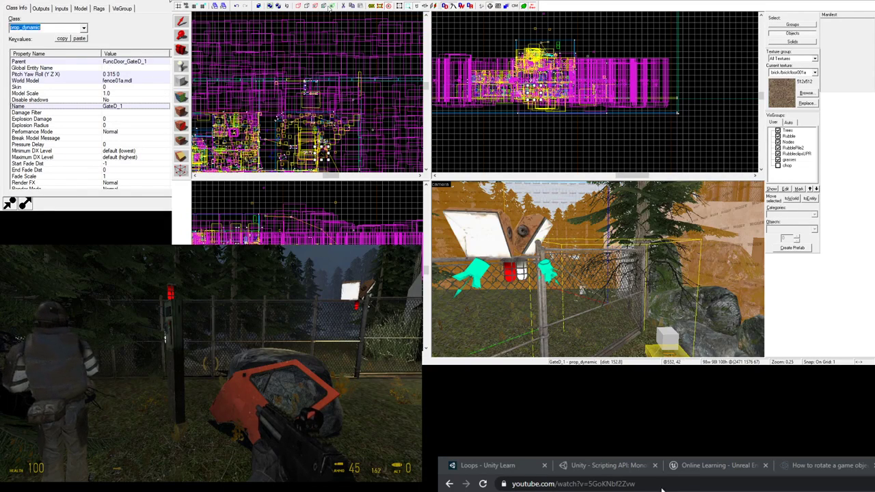
{"action": "left_click", "coordinate": [332, 6]}
{"action": "left_click", "coordinate": [578, 280]}
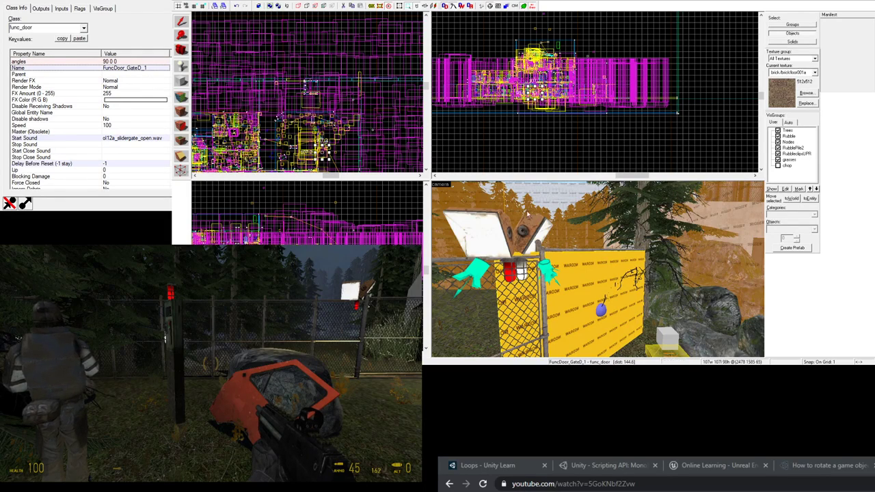
{"action": "left_click", "coordinate": [538, 246]}
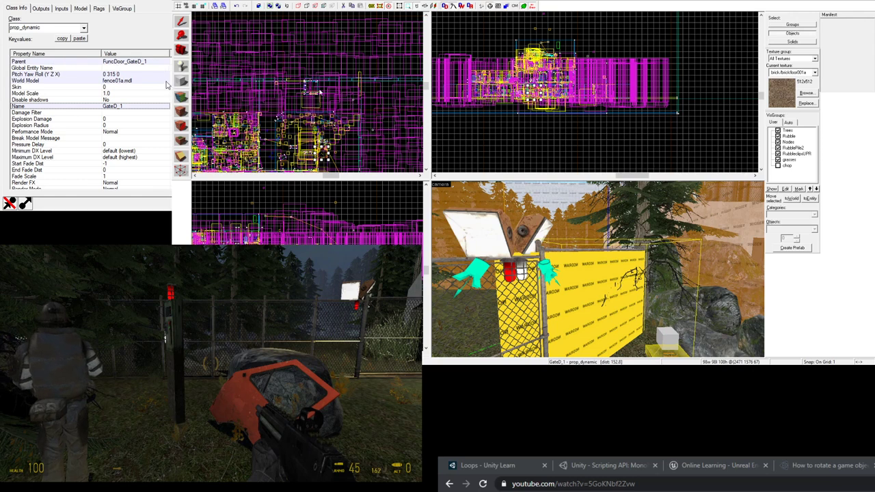
{"action": "left_click", "coordinate": [578, 285]}
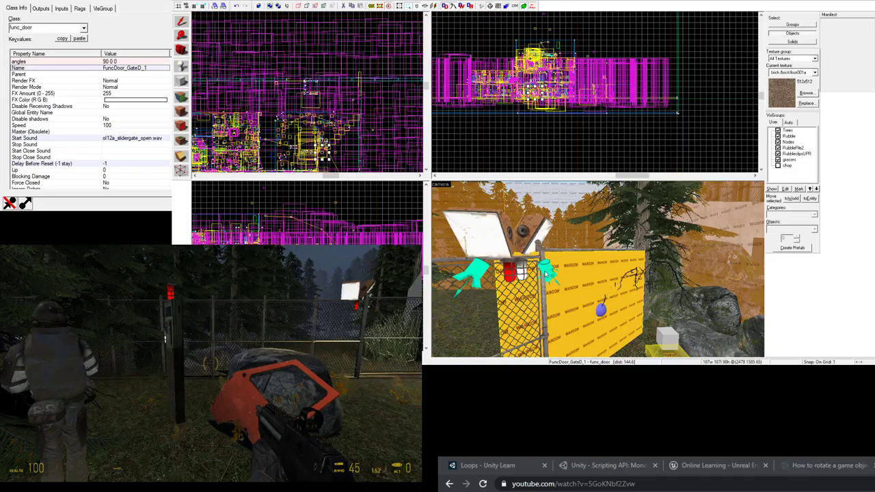
- Swing the 3D camera around the gate and past the post and soldier
{"action": "key", "text": "z"}
{"action": "key", "text": "d"}
{"action": "key", "text": "z"}
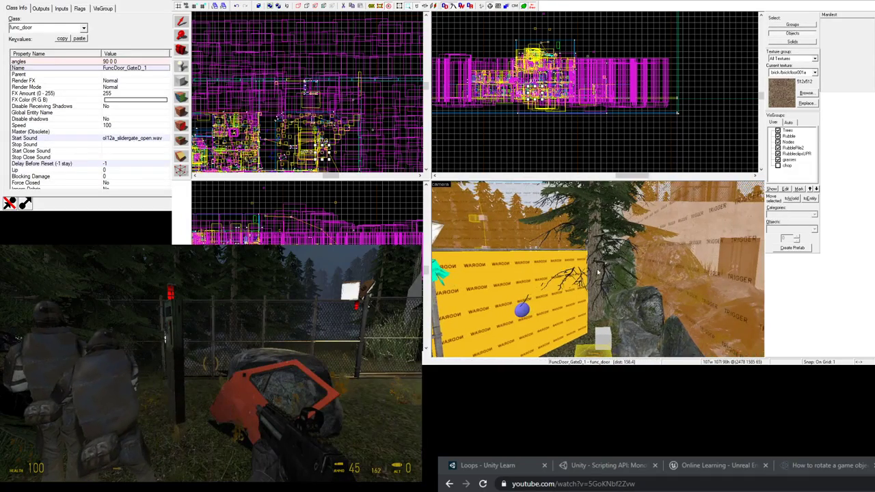
{"action": "key", "text": "z"}
{"action": "key", "text": "s"}
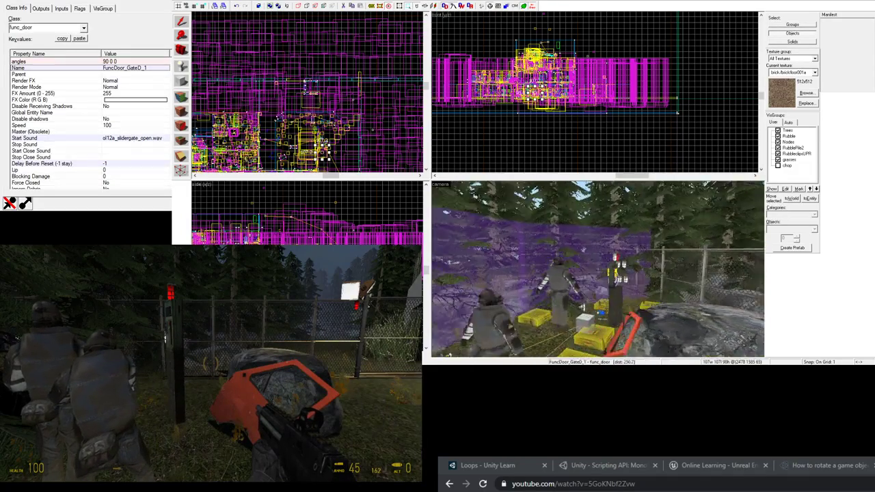
{"action": "key", "text": "w"}
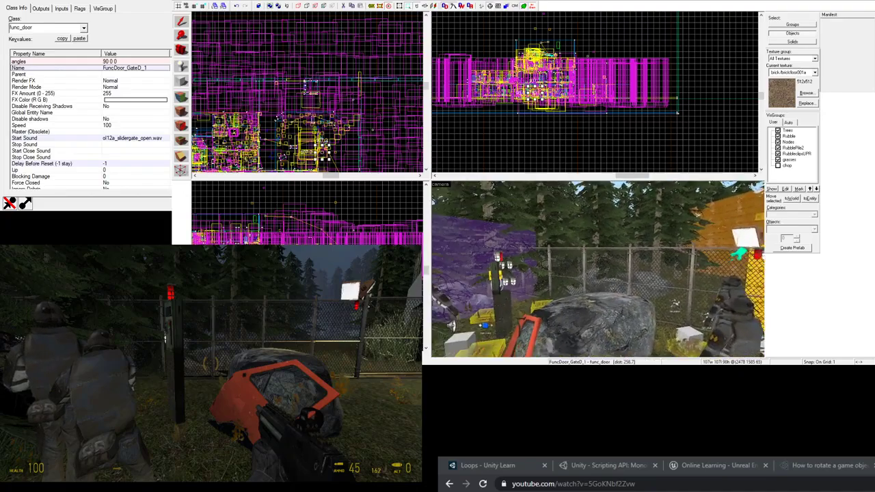
{"action": "key", "text": "w"}
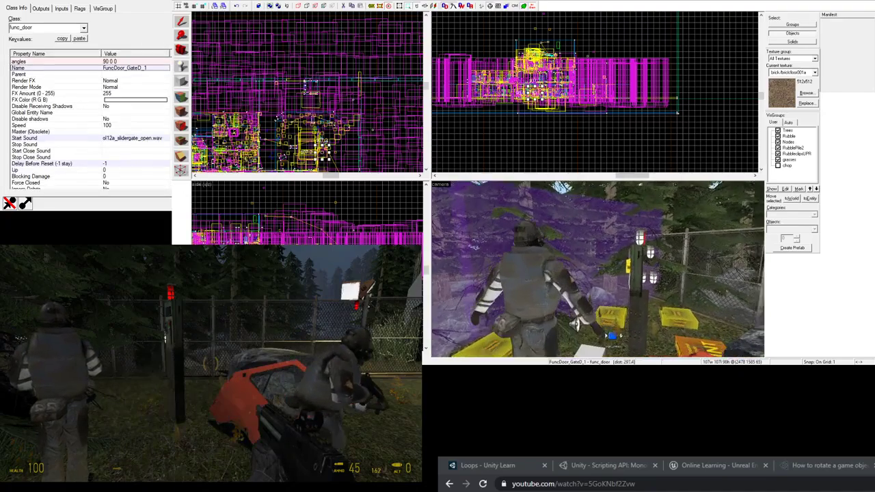
{"action": "key", "text": "w"}
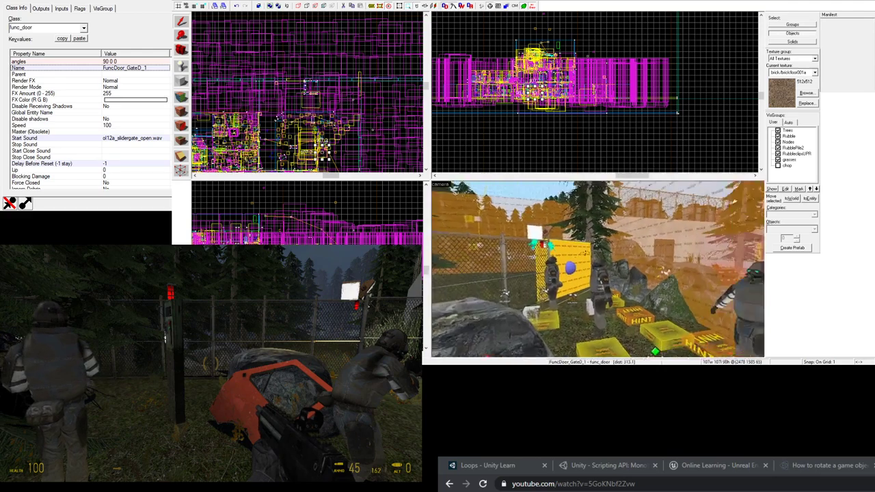
{"action": "key", "text": "z"}
- Close FuncDoor_GateD_1's properties and fly up to the wall button panel on the building
{"action": "key", "text": "alt+Return"}
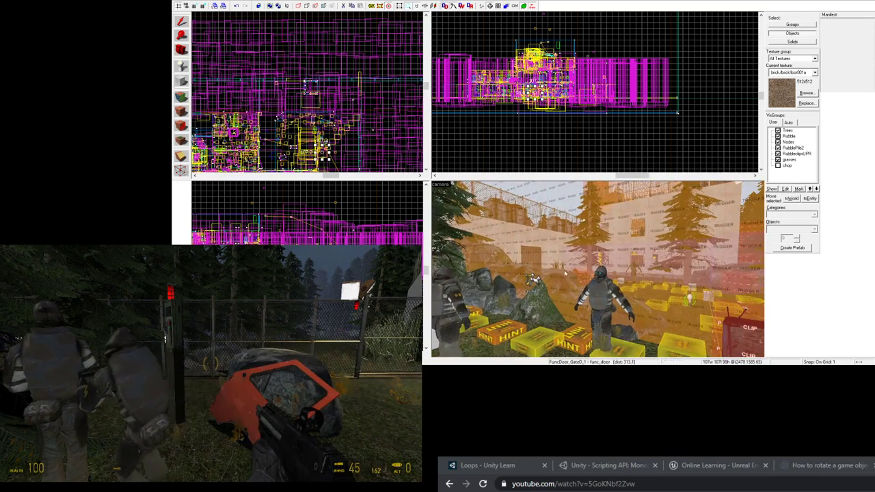
{"action": "key", "text": "z"}
{"action": "key", "text": "w"}
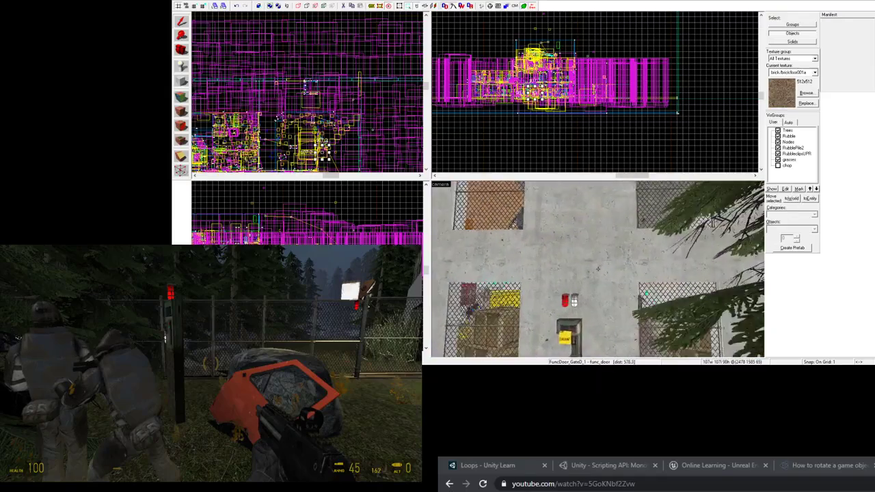
{"action": "key", "text": "w"}
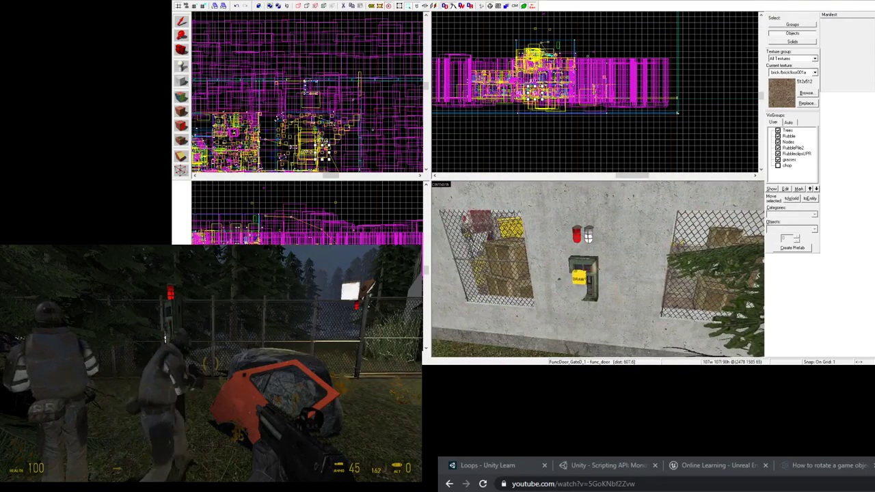
- Inspect the LtPinkButton_GateD properties, then fly to the DRAW button and inspect LimeButton_GateD
{"action": "key", "text": "z"}
{"action": "double_click", "coordinate": [598, 270]}
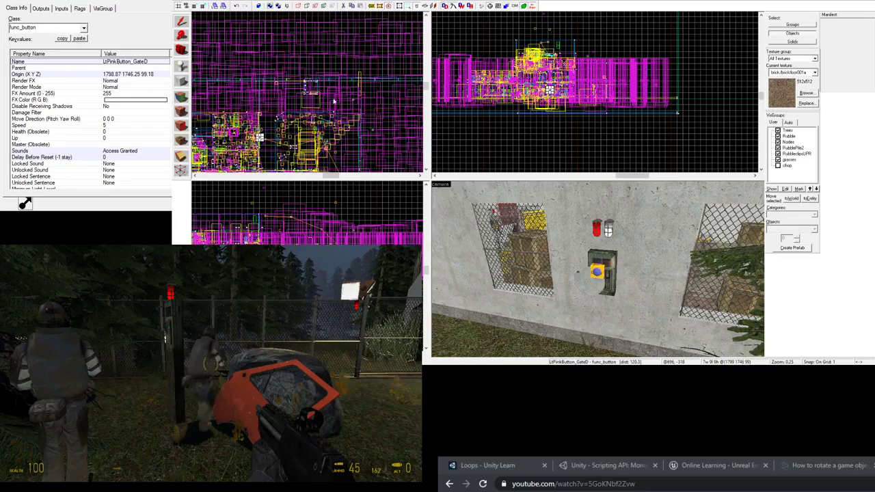
{"action": "key", "text": "Escape"}
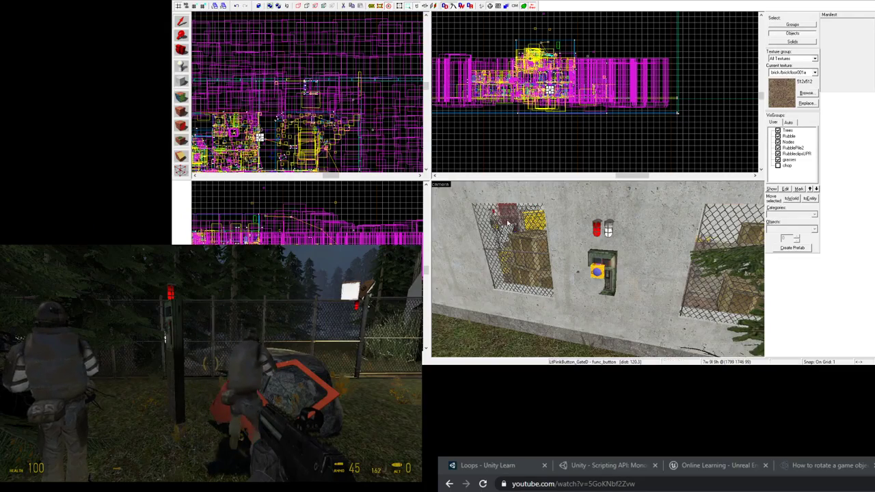
{"action": "key", "text": "z"}
{"action": "key", "text": "w"}
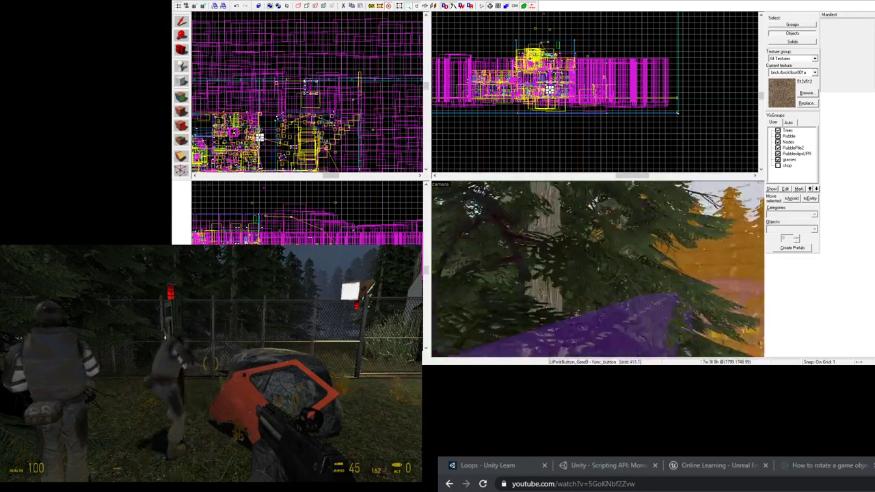
{"action": "key", "text": "w"}
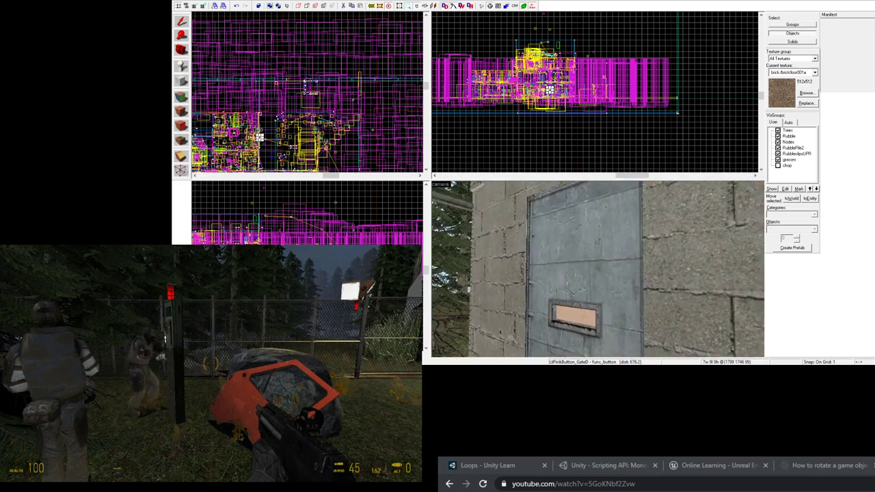
{"action": "key", "text": "w"}
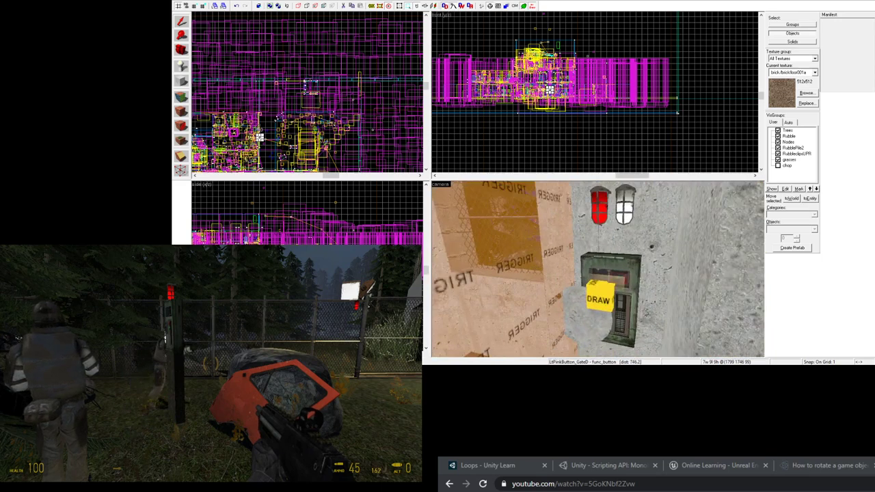
{"action": "key", "text": "z"}
{"action": "double_click", "coordinate": [600, 307]}
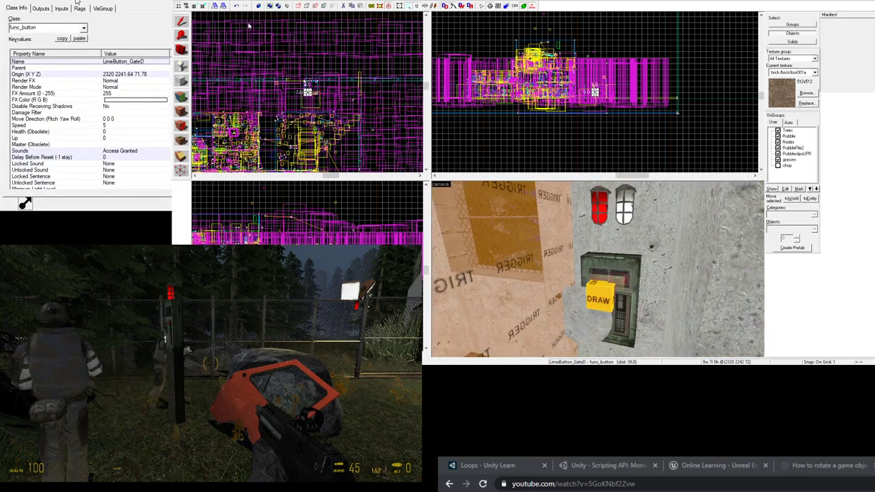
{"action": "key", "text": "Escape"}
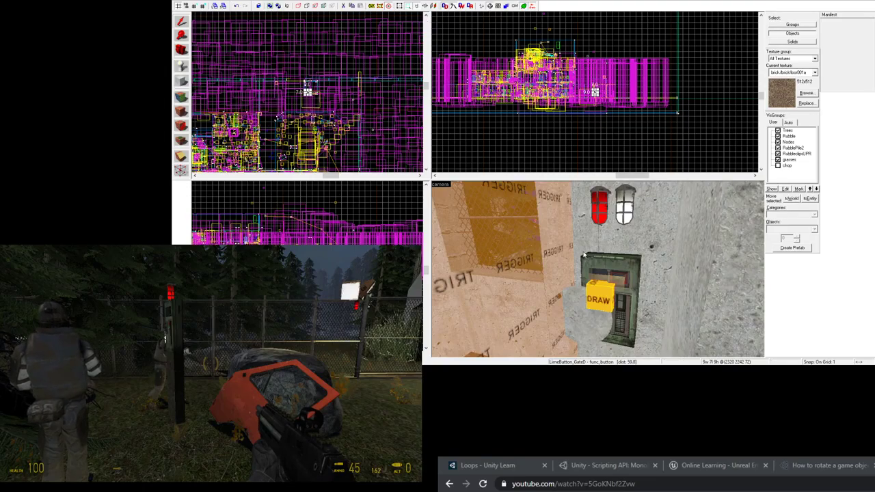
- Fly the 3D camera across the map, around the post, to the red clip box by the soldiers
{"action": "key", "text": "z"}
{"action": "key", "text": "w"}
{"action": "key", "text": "w"}
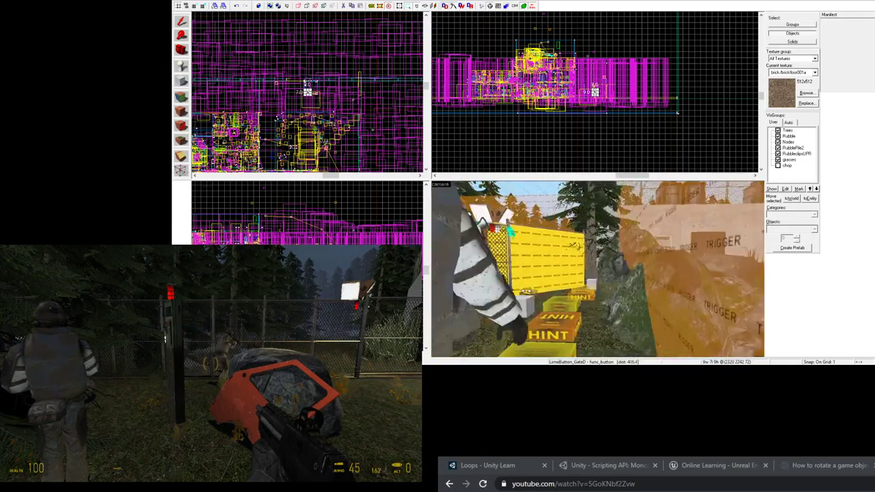
{"action": "key", "text": "a"}
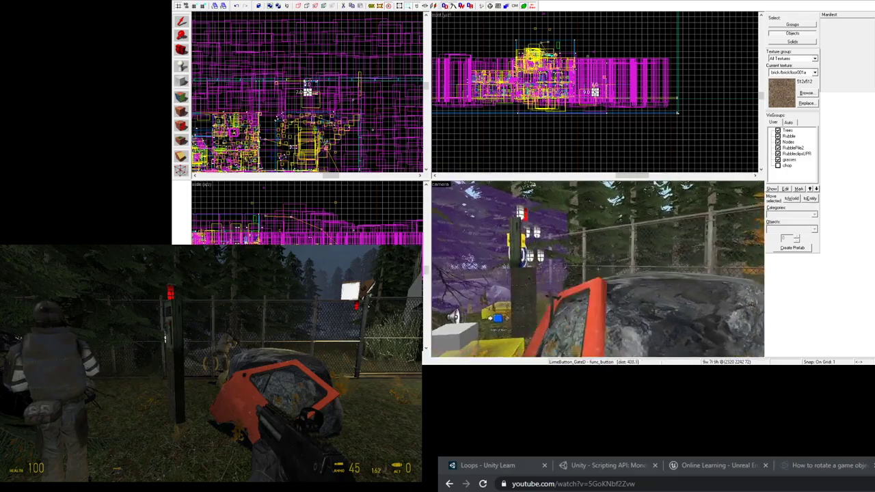
{"action": "key", "text": "s"}
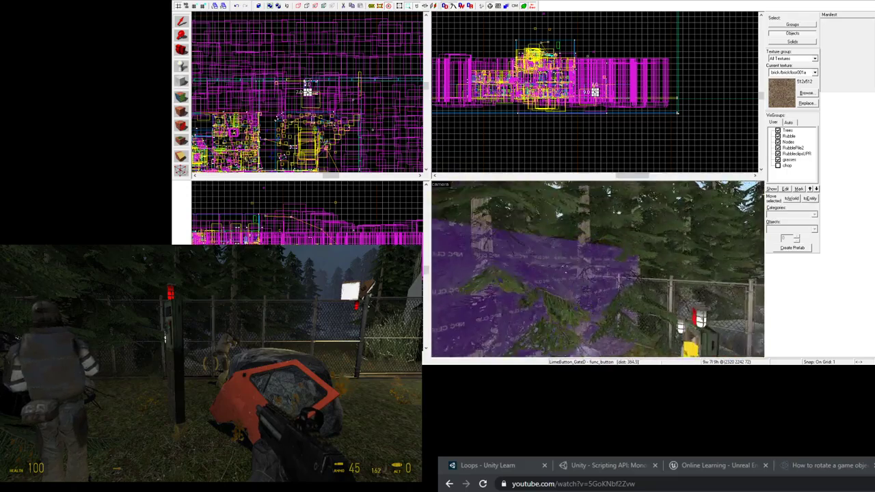
{"action": "key", "text": "z"}
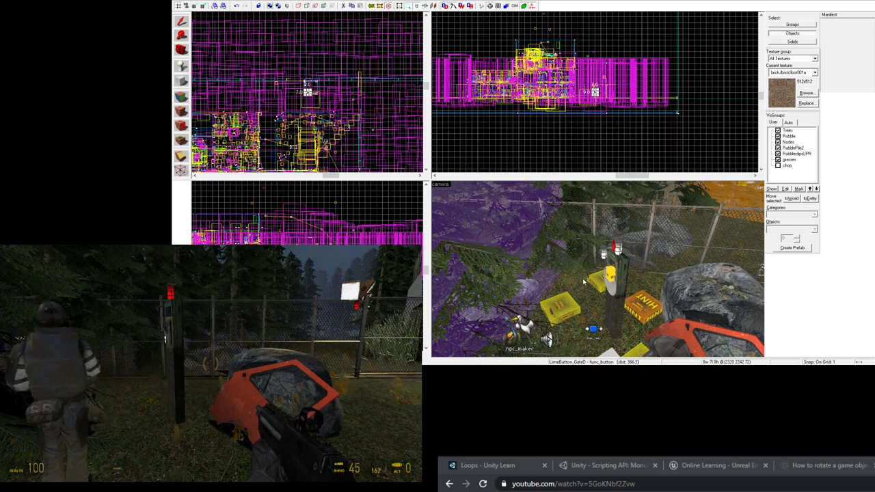
{"action": "key", "text": "z"}
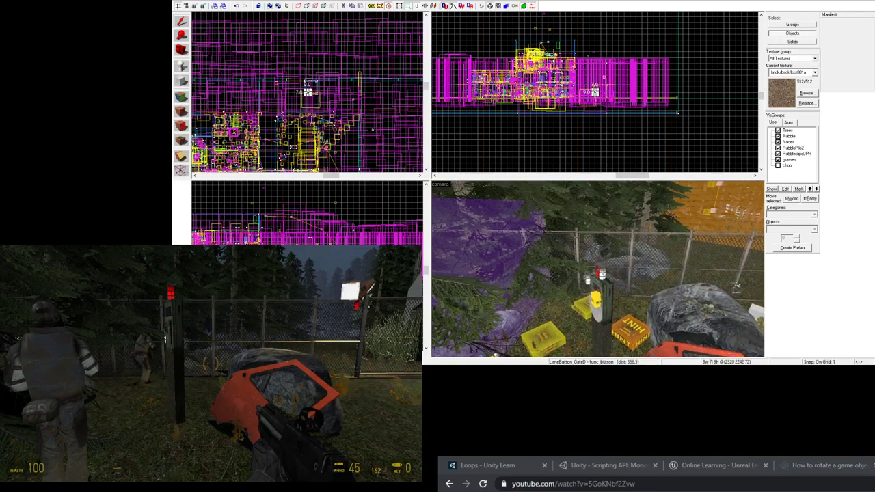
{"action": "key", "text": "d"}
{"action": "key", "text": "z"}
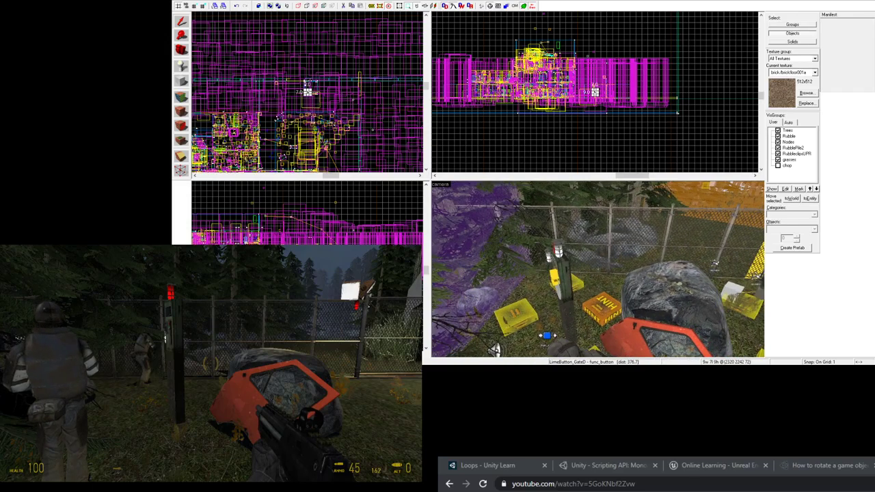
{"action": "key", "text": "z"}
{"action": "key", "text": "a"}
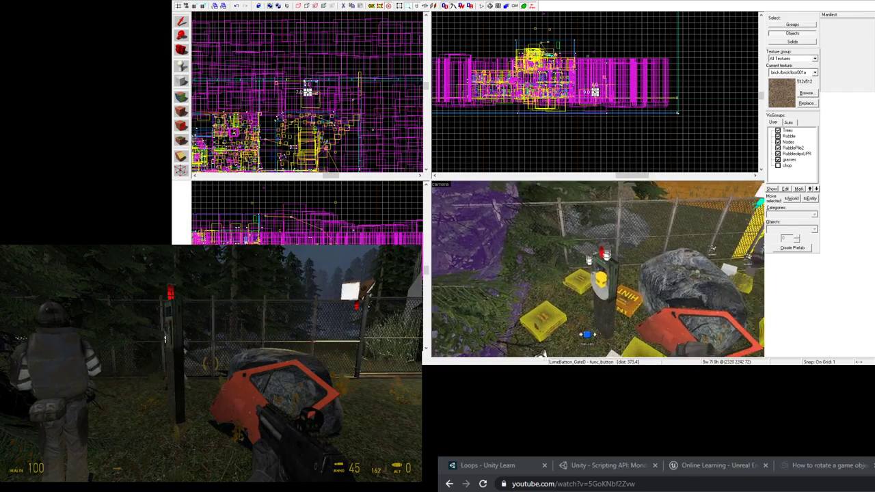
{"action": "key", "text": "w"}
{"action": "key", "text": "z"}
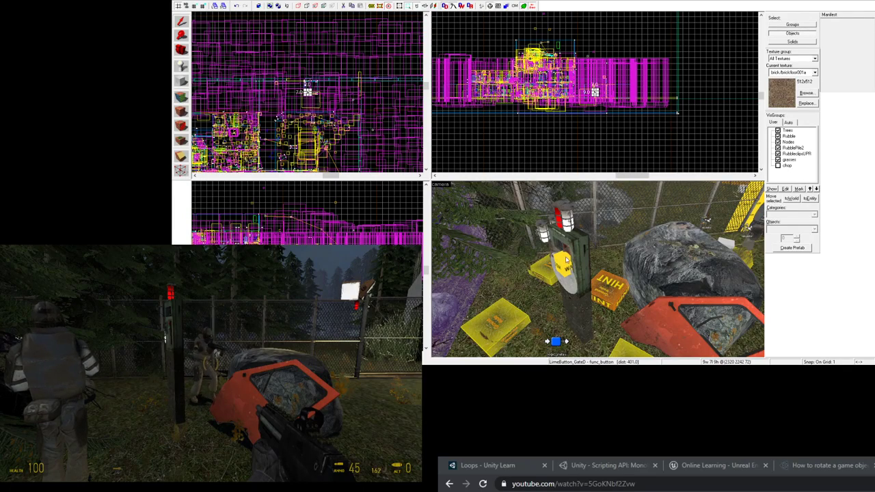
{"action": "key", "text": "z"}
{"action": "key", "text": "w"}
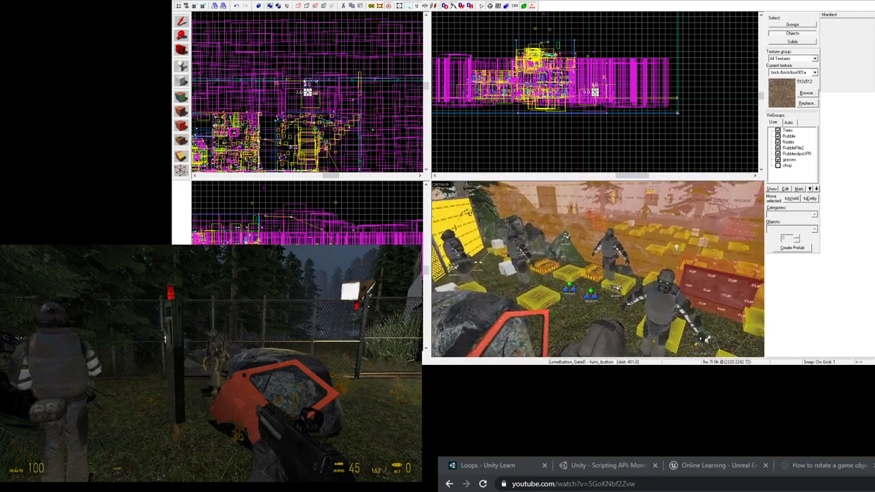
{"action": "key", "text": "z"}
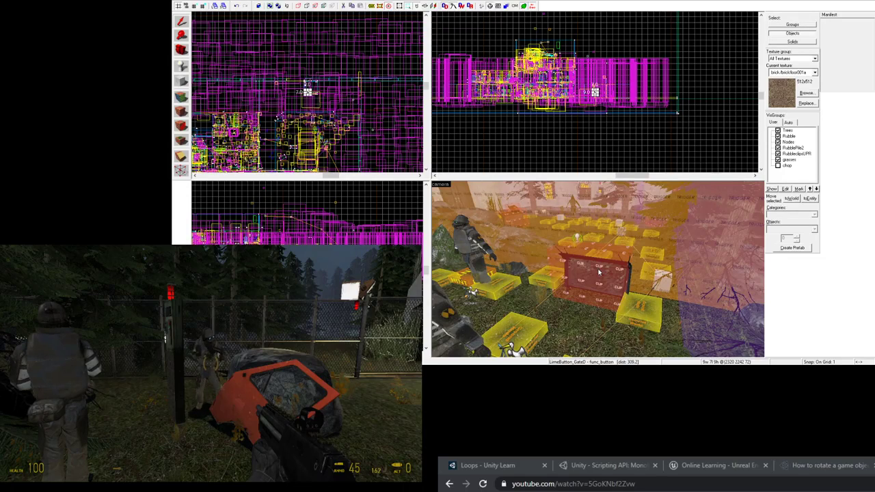
{"action": "left_click", "coordinate": [599, 273]}
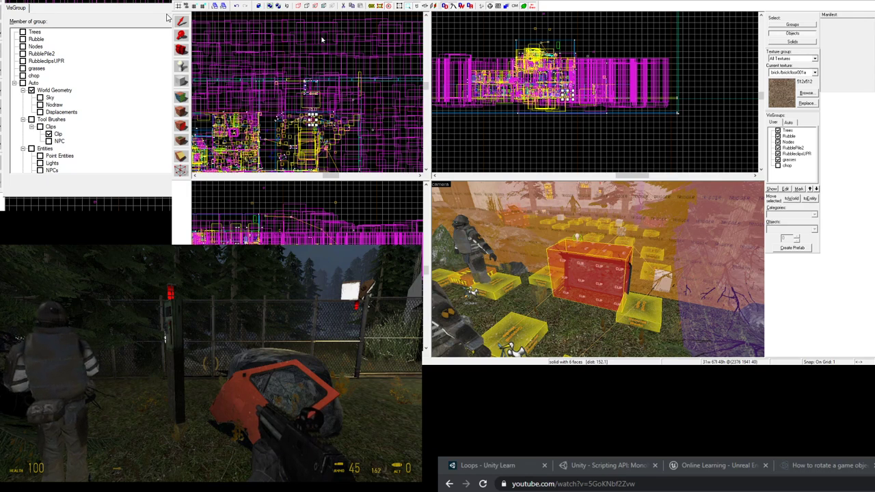
{"action": "key", "text": "z"}
{"action": "key", "text": "z"}
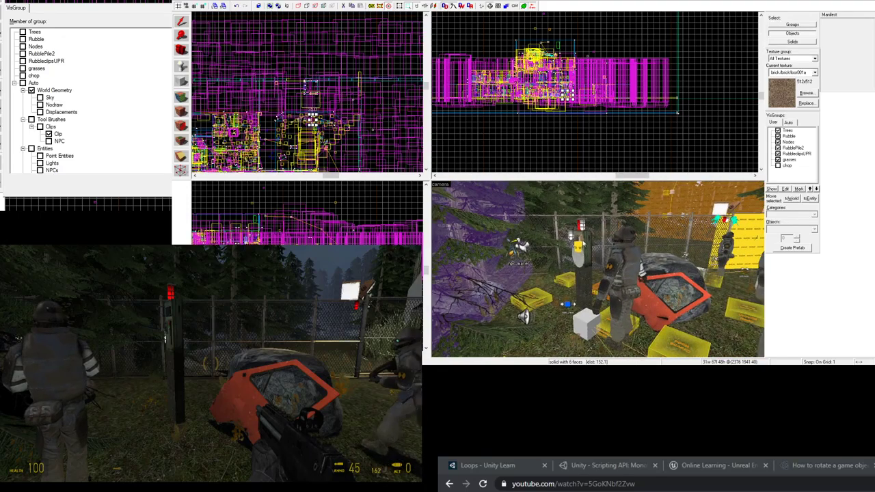
{"action": "key", "text": "z"}
{"action": "key", "text": "z"}
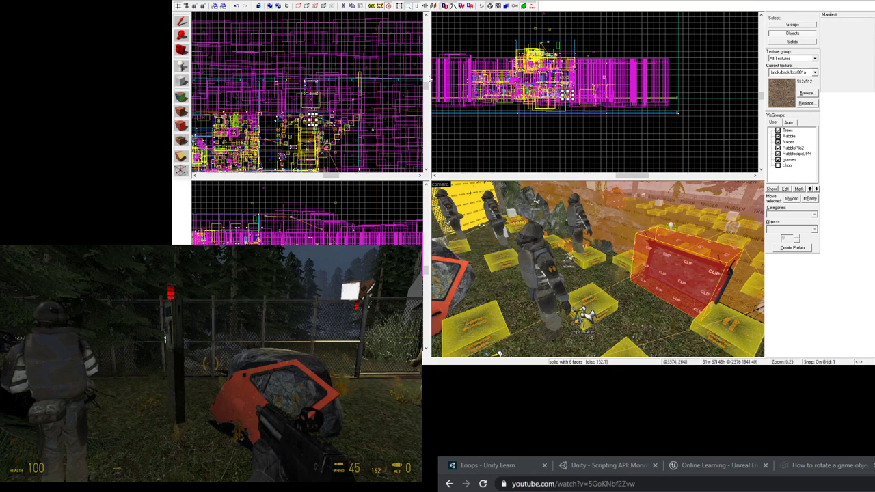
- Free-look the 3D camera across the fence and car wreck toward the gate post
{"action": "key", "text": "z"}
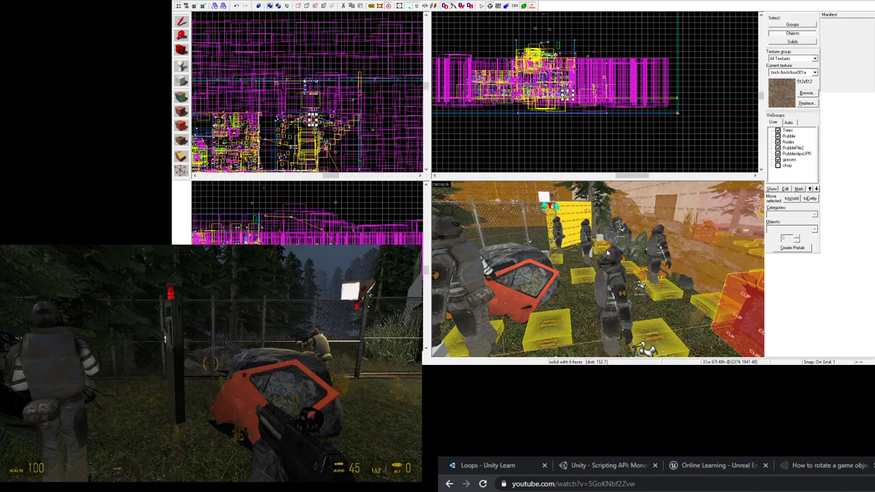
- Fly to the button post and view GreyButton_GateD1's outputs
{"action": "key", "text": "z"}
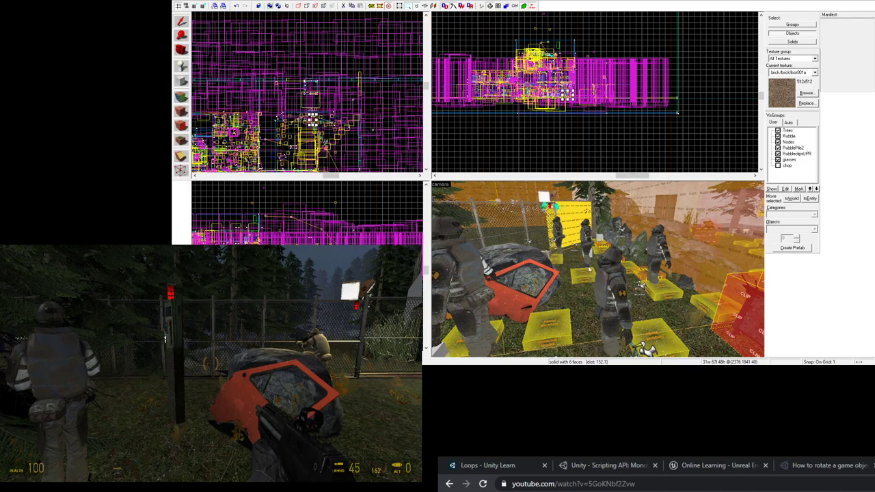
{"action": "key", "text": "w"}
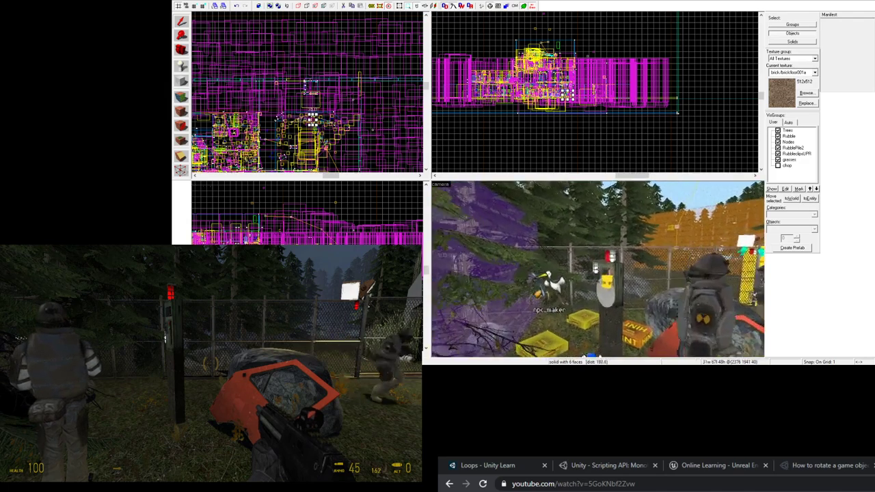
{"action": "key", "text": "z"}
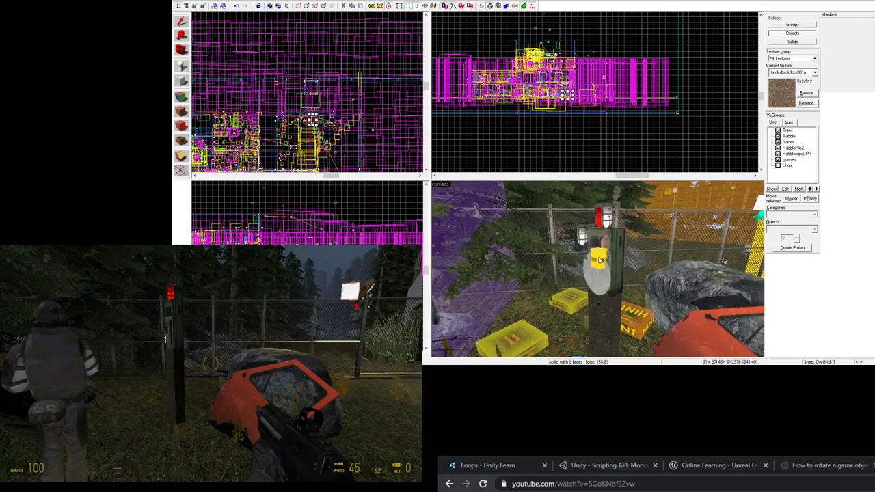
{"action": "double_click", "coordinate": [599, 259]}
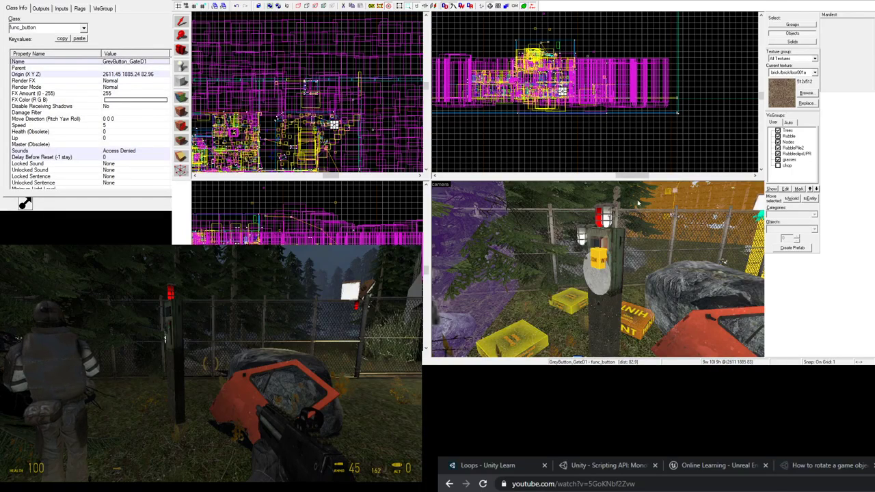
{"action": "left_click", "coordinate": [42, 9]}
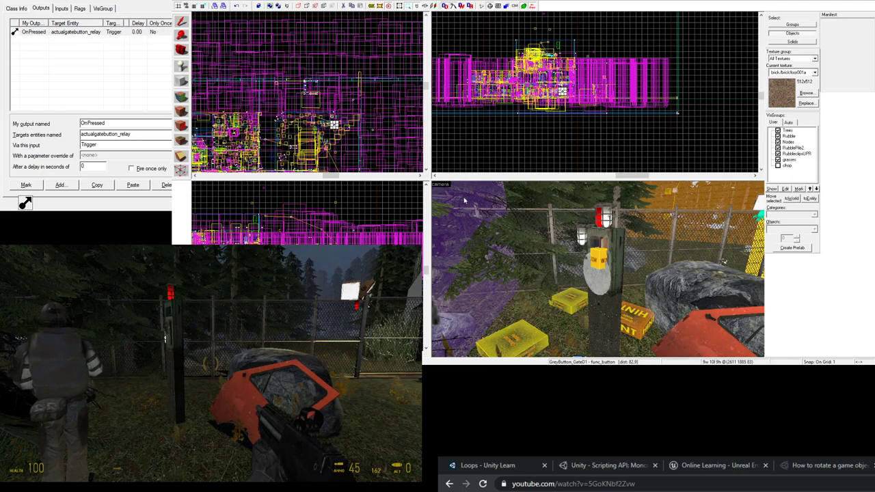
- Select the relay on the ground and read its OnTrigger output opening FuncDoor_GateD_1
{"action": "key", "text": "z"}
{"action": "key", "text": "z"}
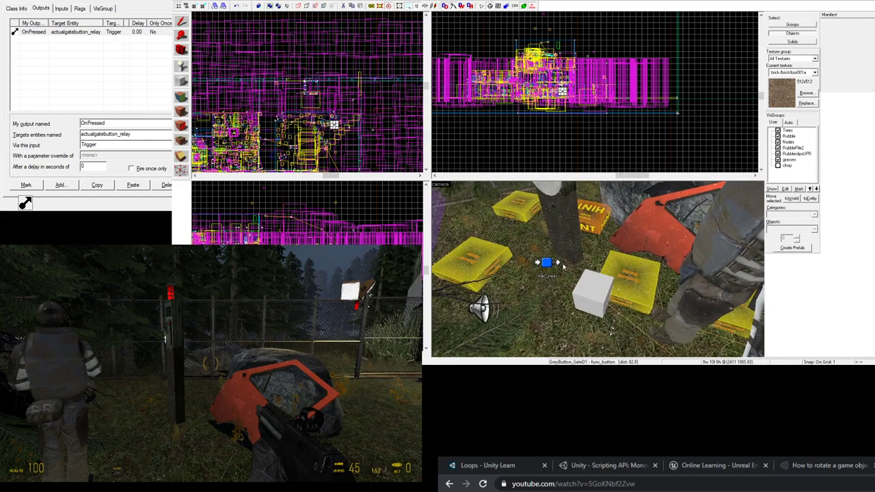
{"action": "left_click", "coordinate": [552, 264]}
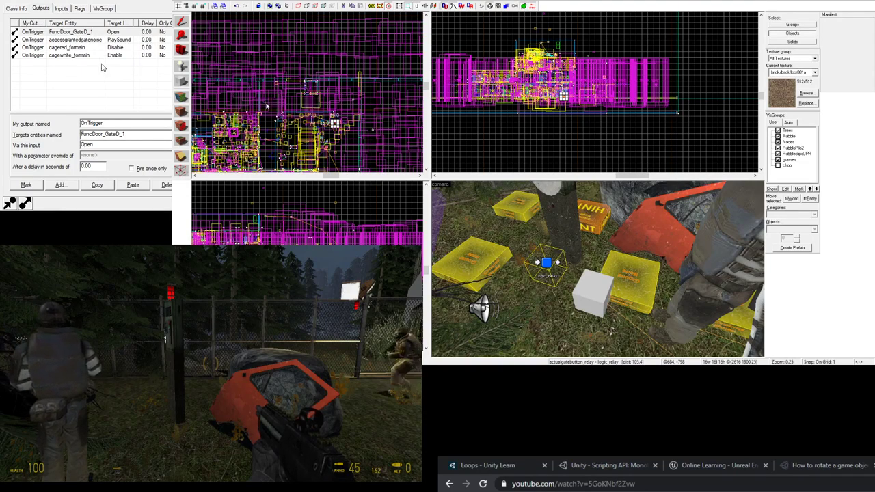
{"action": "left_click", "coordinate": [75, 32]}
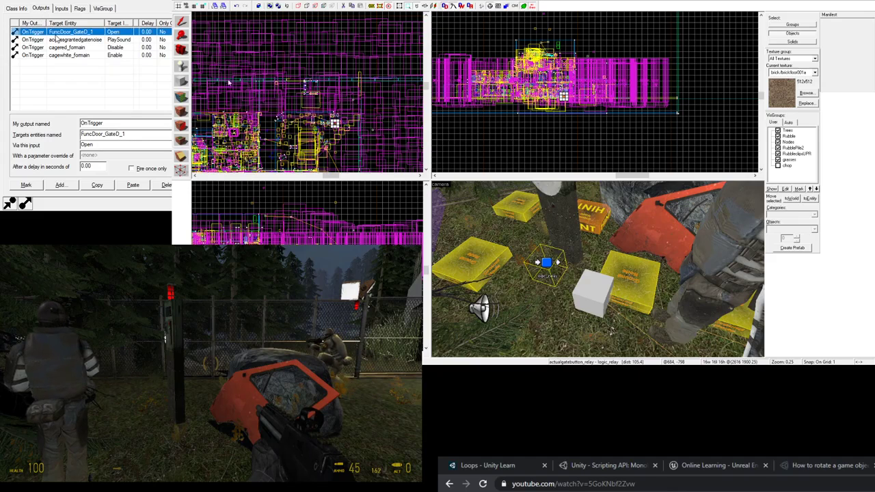
{"action": "key", "text": "z"}
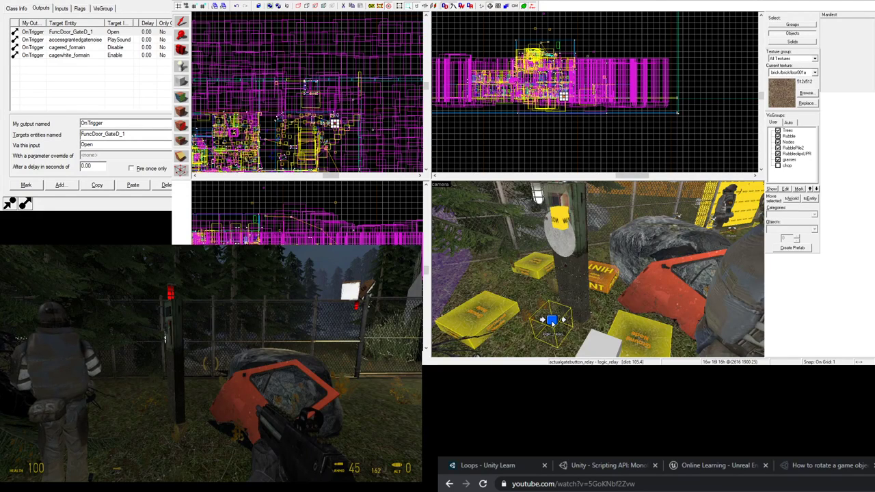
- Select GreyButton_GateD1 past the sign and power box to read its OnPressed output to actualgatebutton_relay
{"action": "left_click", "coordinate": [565, 226]}
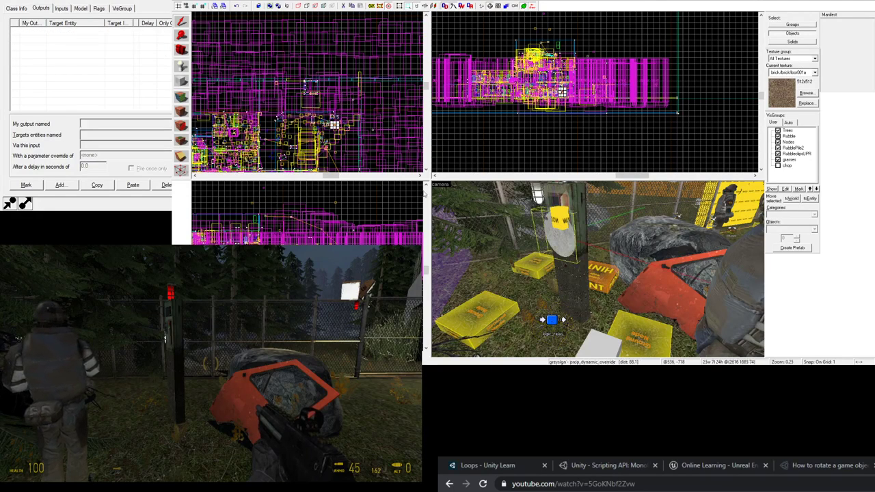
{"action": "left_click", "coordinate": [556, 216]}
{"action": "left_click", "coordinate": [558, 217]}
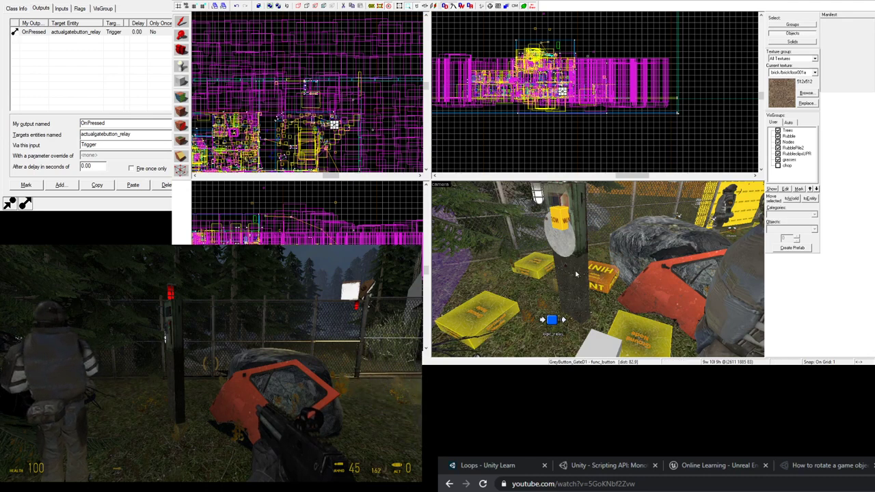
- Select the actualgatebutton_relay logic_relay and show its Class Info keyvalues
{"action": "key", "text": "z"}
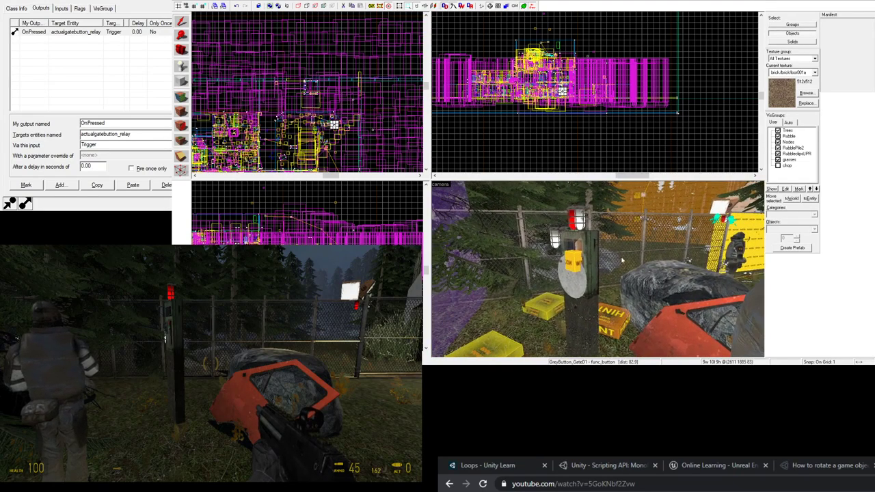
{"action": "key", "text": "z"}
{"action": "key", "text": "z"}
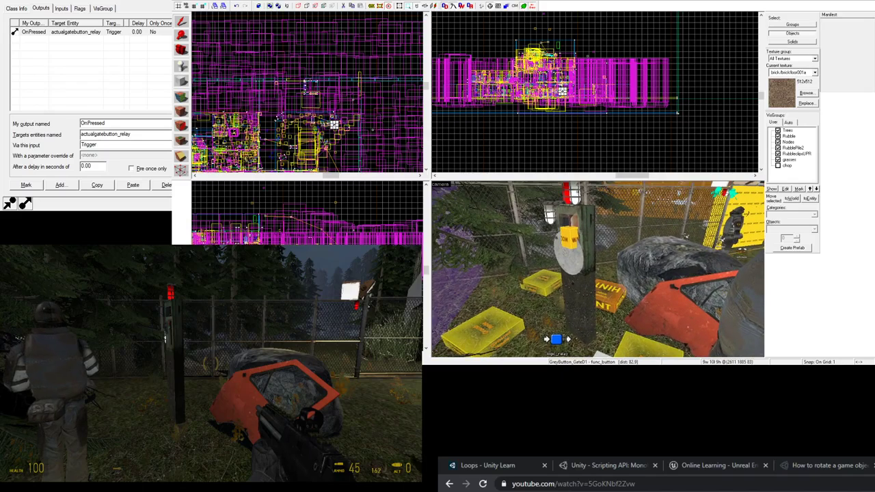
{"action": "left_click", "coordinate": [557, 339]}
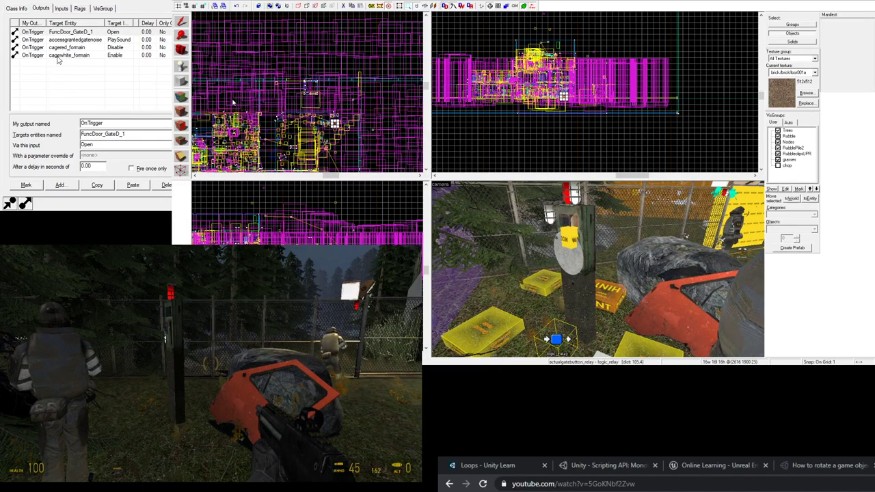
{"action": "left_click", "coordinate": [22, 8]}
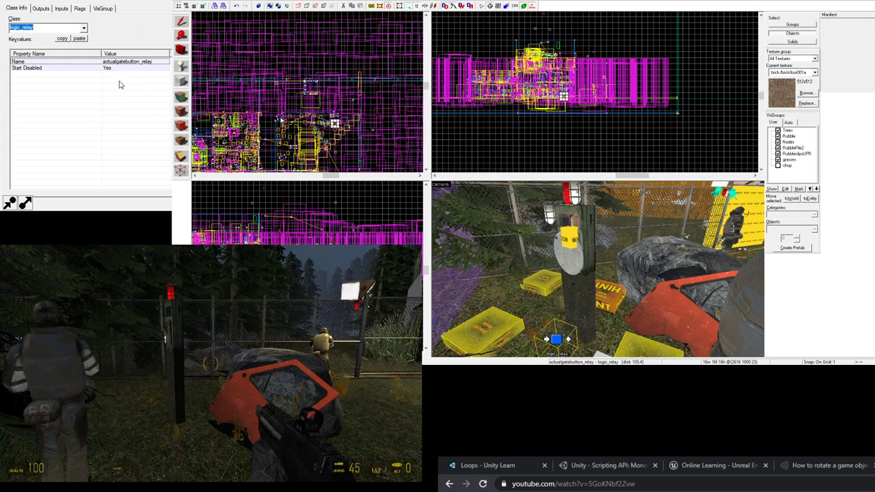
- Check that actualgatebutton_relay's Start Disabled is set to Yes
{"action": "left_click", "coordinate": [24, 69]}
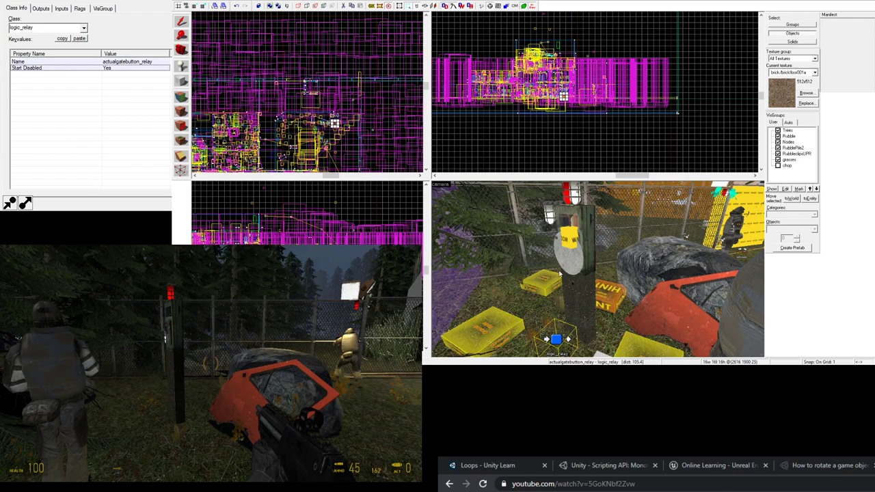
{"action": "key", "text": "z"}
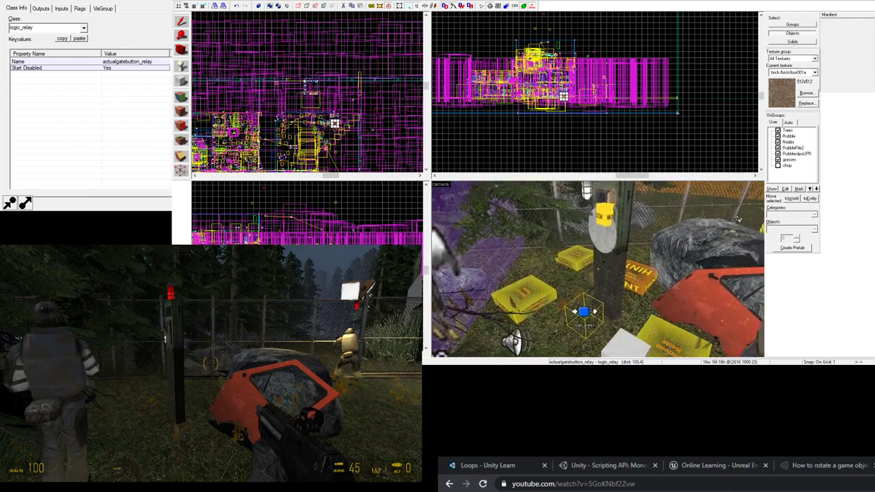
{"action": "key", "text": "z"}
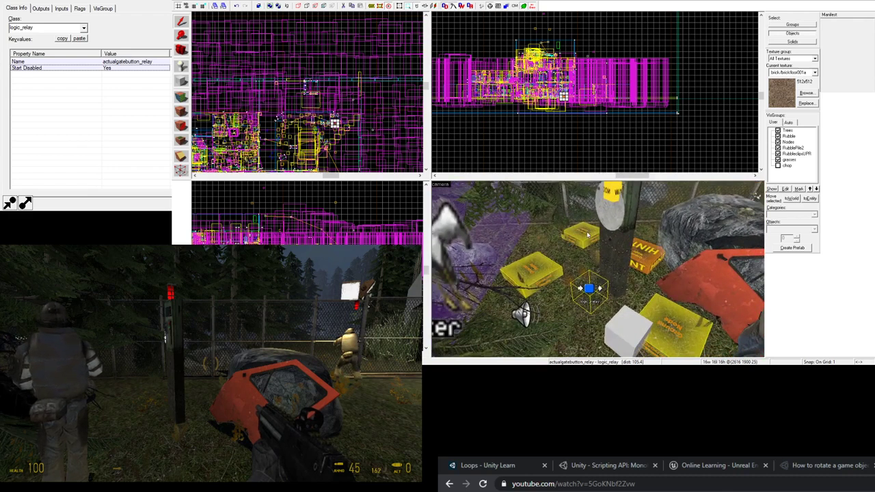
{"action": "key", "text": "z"}
- Fly to the npc_maker area and select the listenerGateD listener cube
{"action": "left_click", "coordinate": [598, 269]}
{"action": "key", "text": "s"}
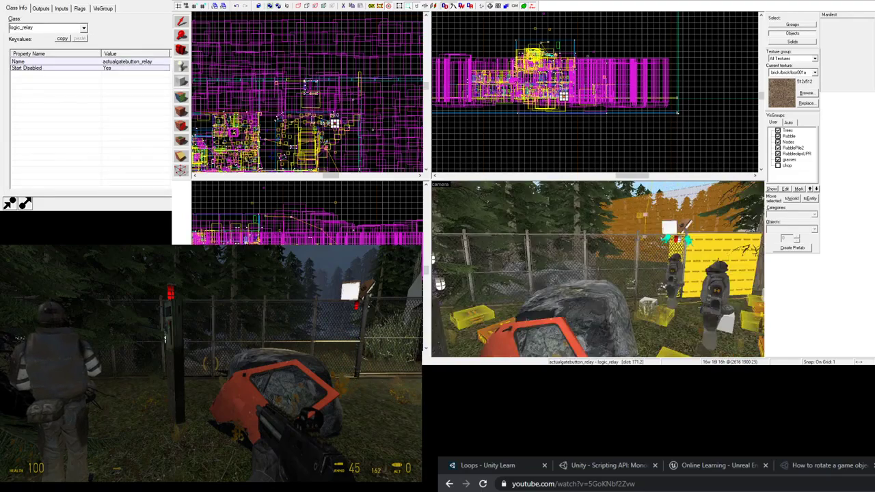
{"action": "key", "text": "w"}
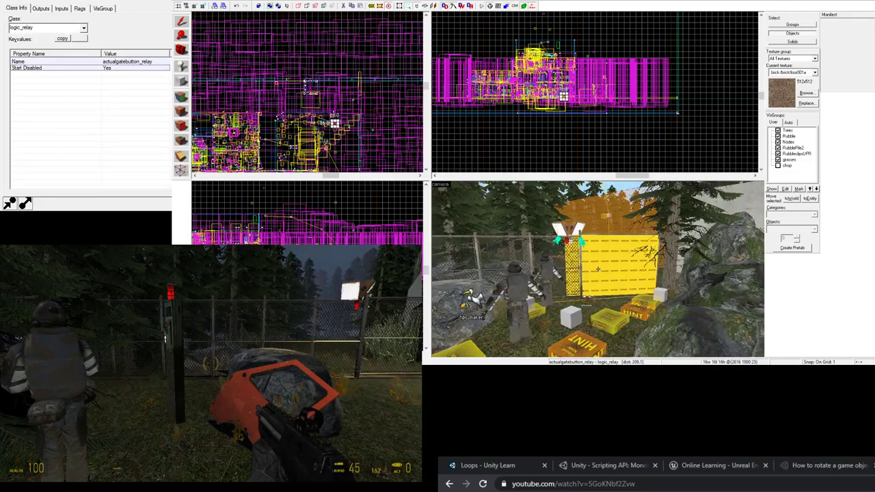
{"action": "left_click", "coordinate": [598, 269]}
{"action": "key", "text": "w"}
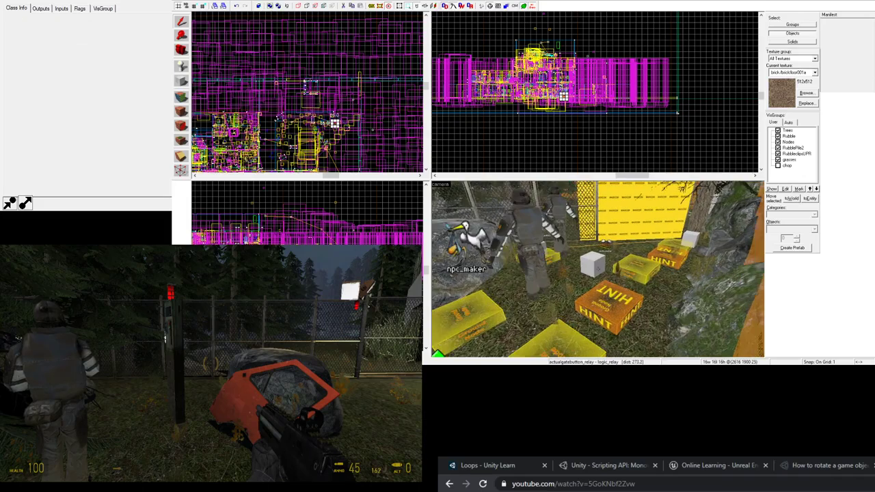
{"action": "key", "text": "z"}
{"action": "left_click", "coordinate": [592, 264]}
- Check listenerGateD's Branch01/Branch02 keyvalues and its OnAllTrue output enabling actualgatebutton_relay
{"action": "left_click", "coordinate": [591, 263]}
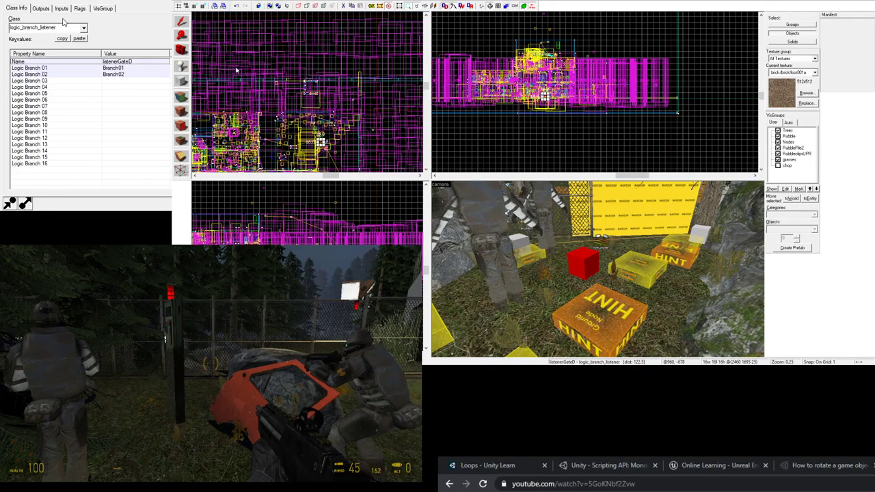
{"action": "left_click", "coordinate": [42, 8]}
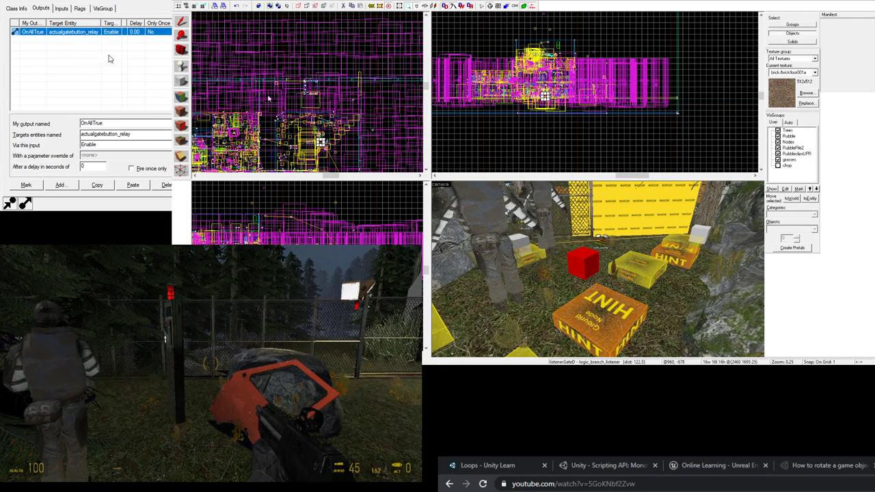
{"action": "key", "text": "z"}
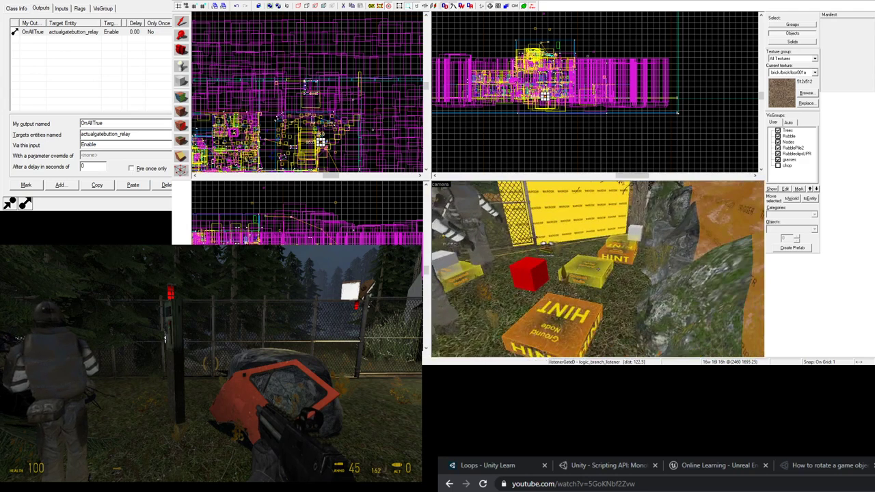
{"action": "key", "text": "z"}
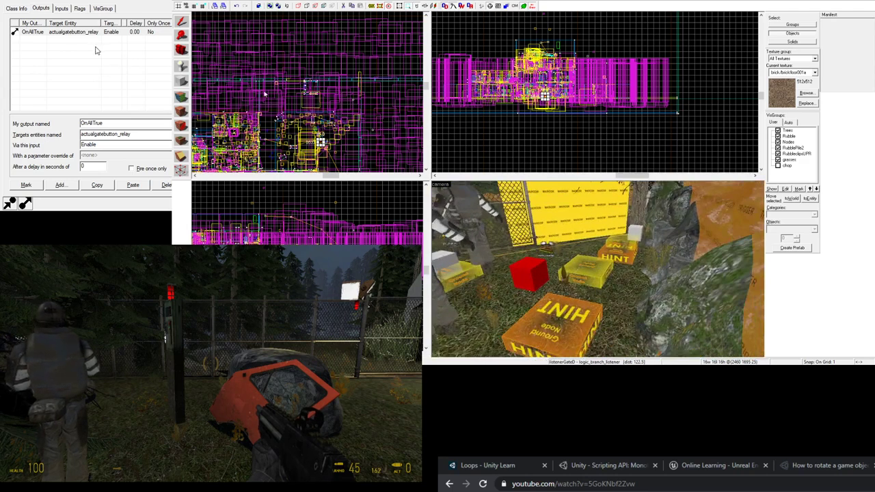
{"action": "left_click", "coordinate": [21, 9]}
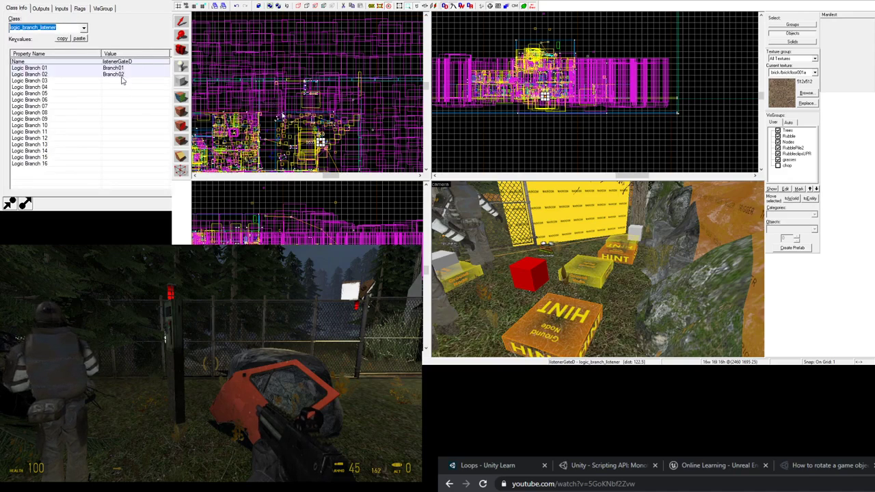
{"action": "key", "text": "alt+Tab"}
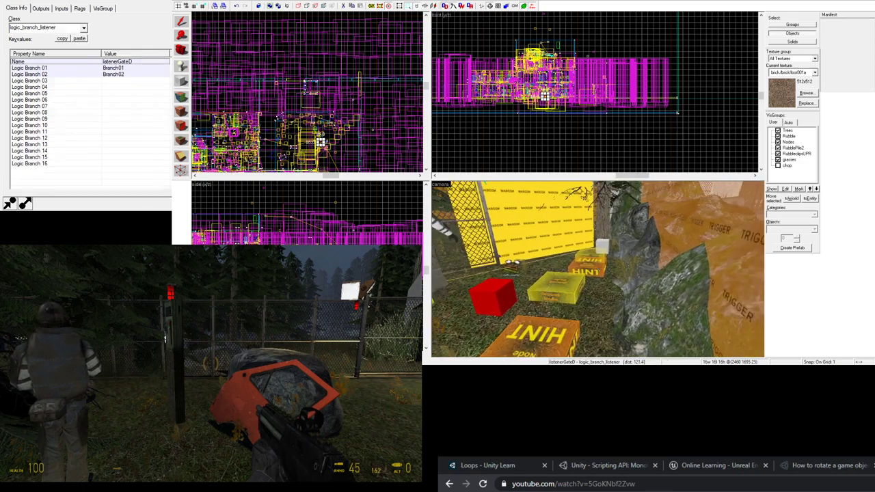
{"action": "key", "text": "s"}
{"action": "key", "text": "s"}
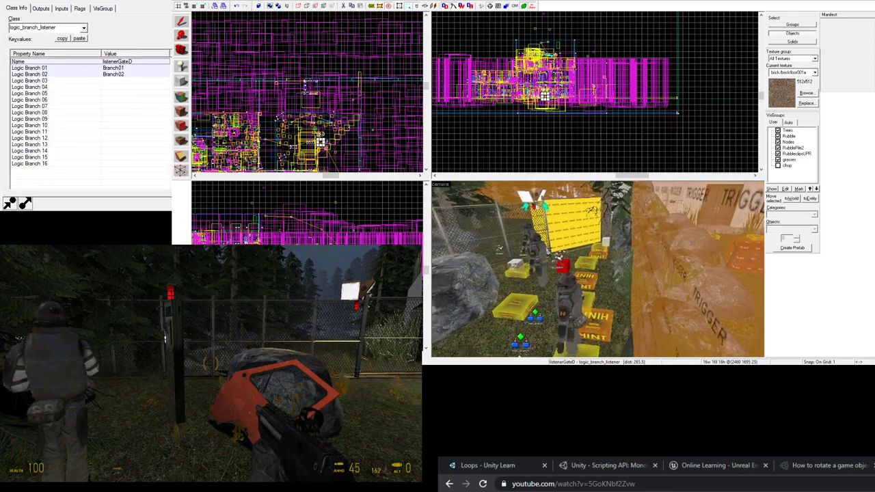
- Compare Branch01 (initial value 0) and Branch02, both sending OnTrue to listenerGateD's Test input
{"action": "key", "text": "w"}
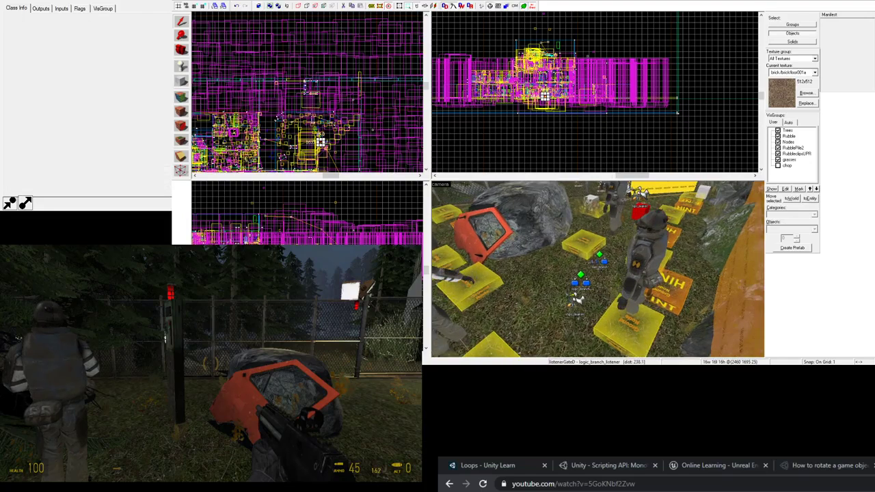
{"action": "key", "text": "z"}
{"action": "left_click", "coordinate": [599, 254]}
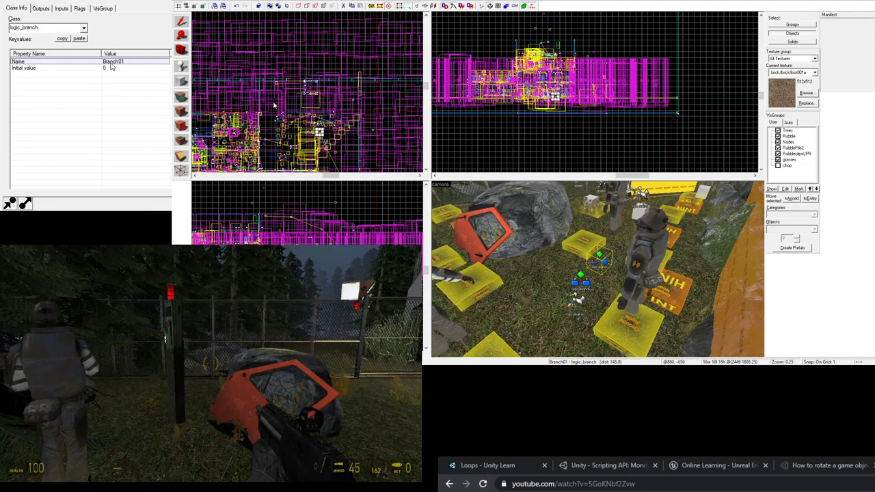
{"action": "left_click", "coordinate": [47, 10]}
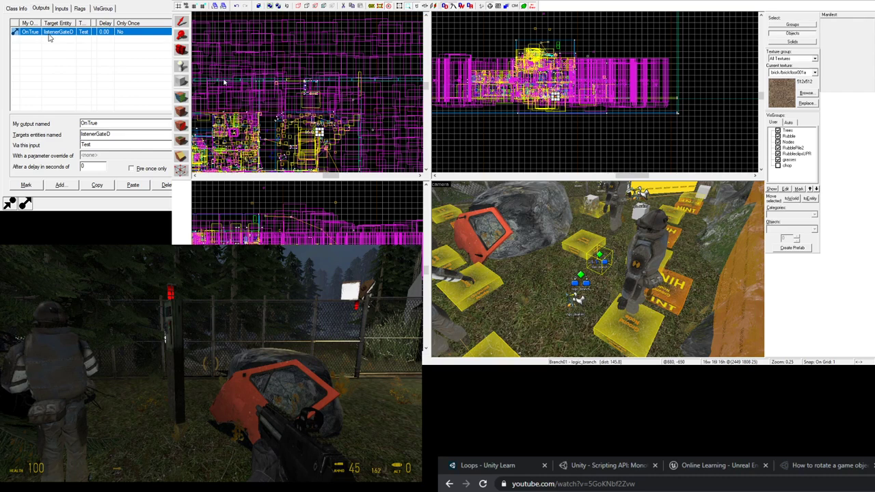
{"action": "left_click", "coordinate": [583, 282]}
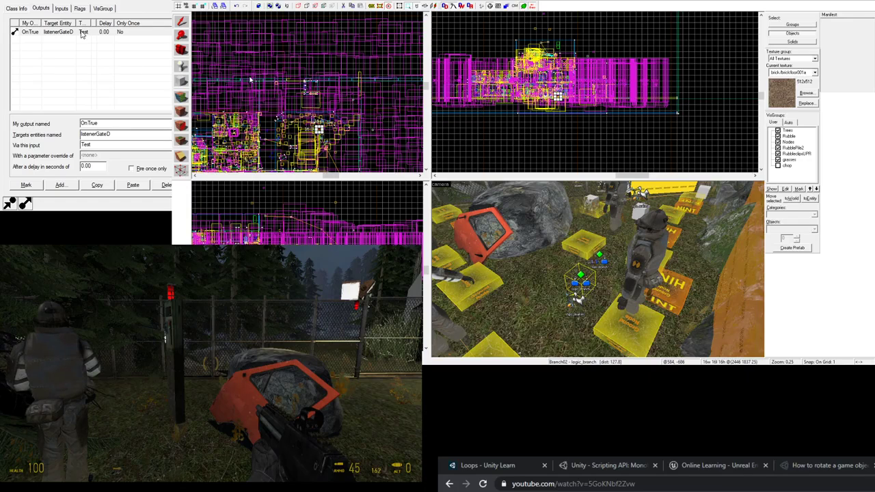
{"action": "left_click", "coordinate": [422, 51]}
- Fly to the DRAW keypad and check LtPinkButton_GateD's OnPressed output sending ToggleTest to Branch01
{"action": "key", "text": "z"}
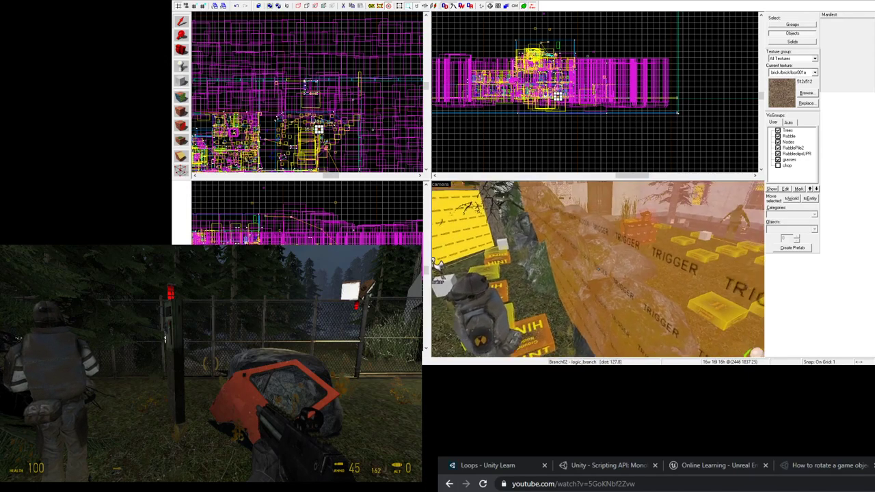
{"action": "key", "text": "w"}
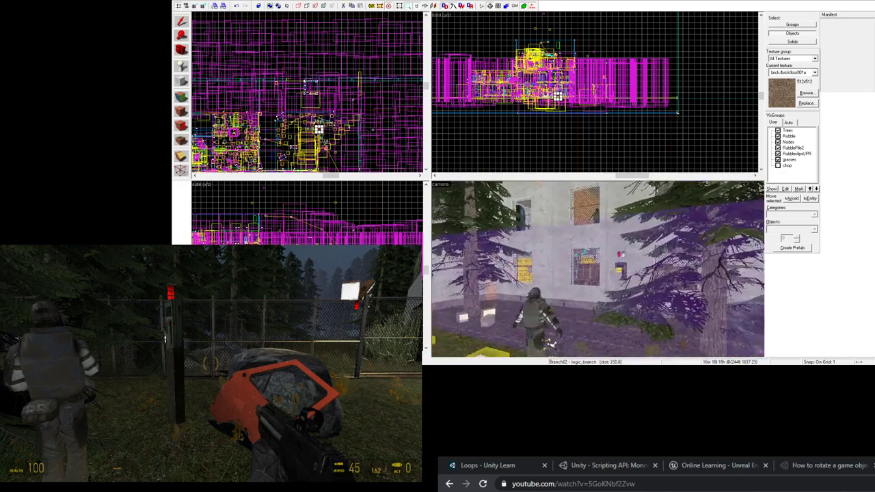
{"action": "key", "text": "w"}
{"action": "key", "text": "z"}
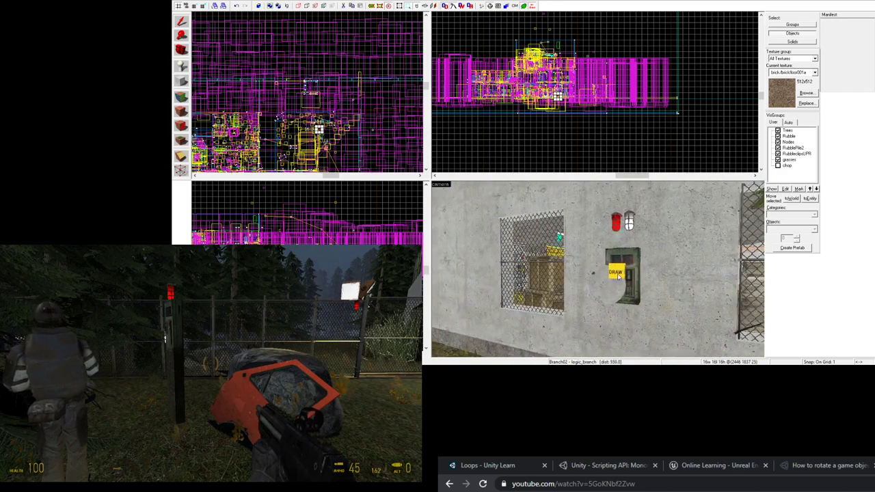
{"action": "double_click", "coordinate": [617, 275]}
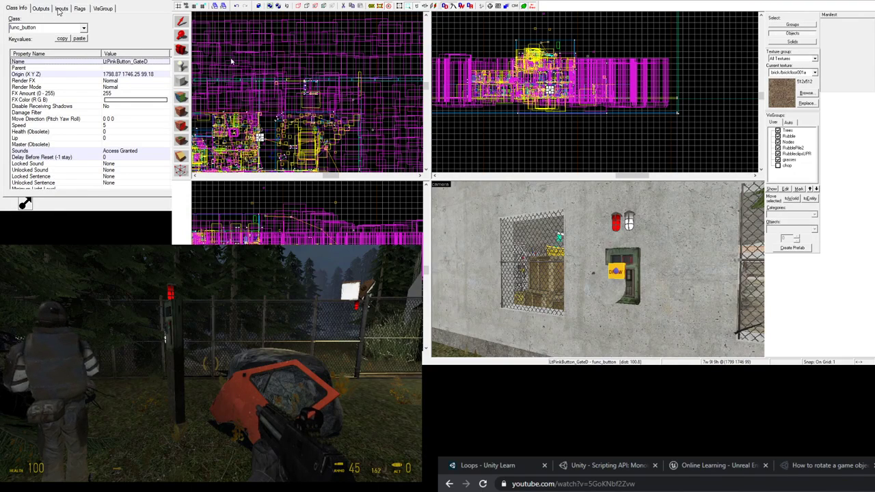
{"action": "left_click", "coordinate": [41, 8]}
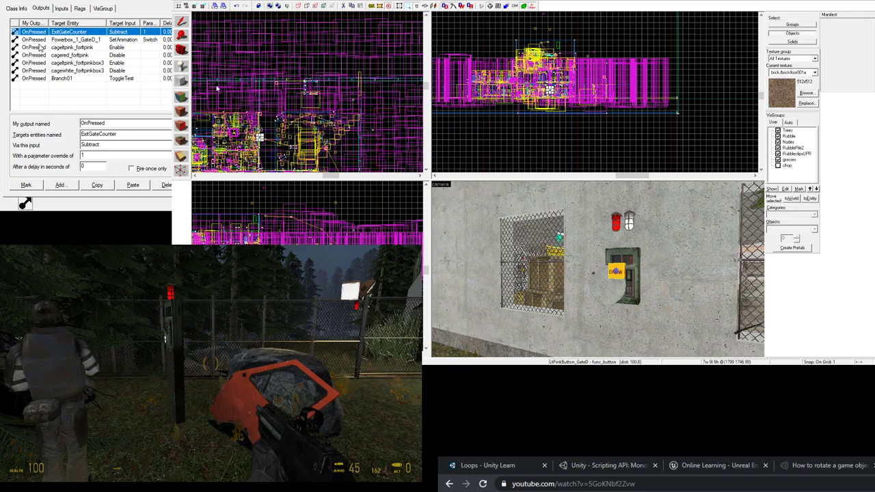
{"action": "left_click", "coordinate": [36, 80]}
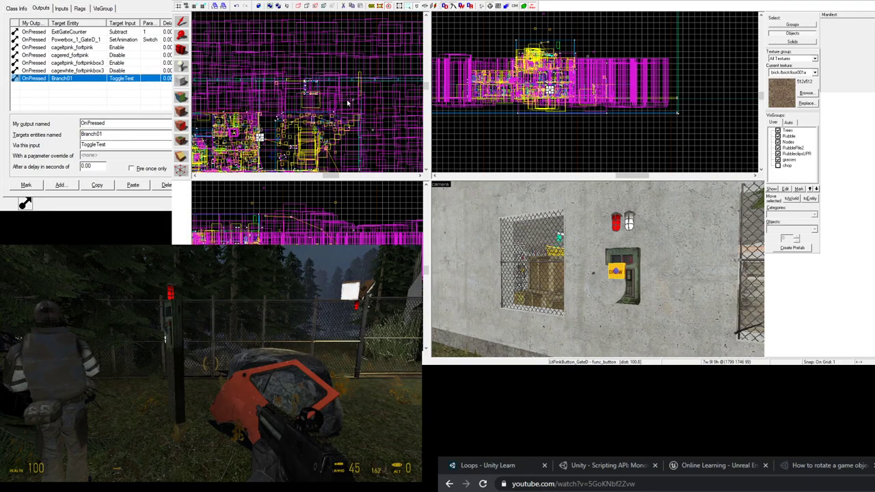
- Close the pink button, fly to the lime keypad, and review LimeButton_GateD's ToggleTest output to Branch02
{"action": "left_click", "coordinate": [424, 54]}
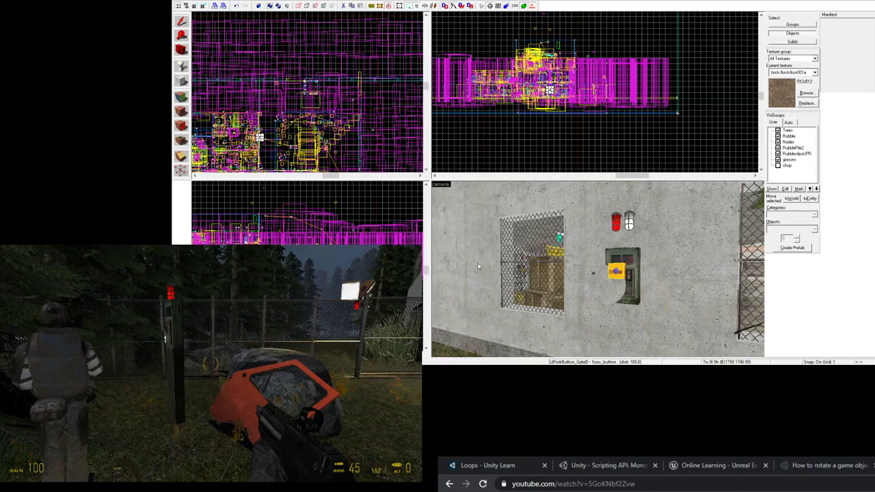
{"action": "key", "text": "z"}
{"action": "key", "text": "w"}
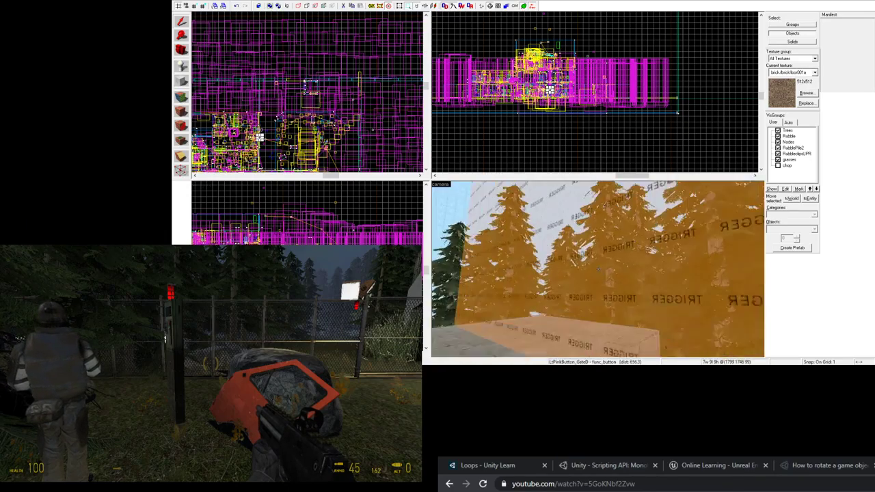
{"action": "key", "text": "w"}
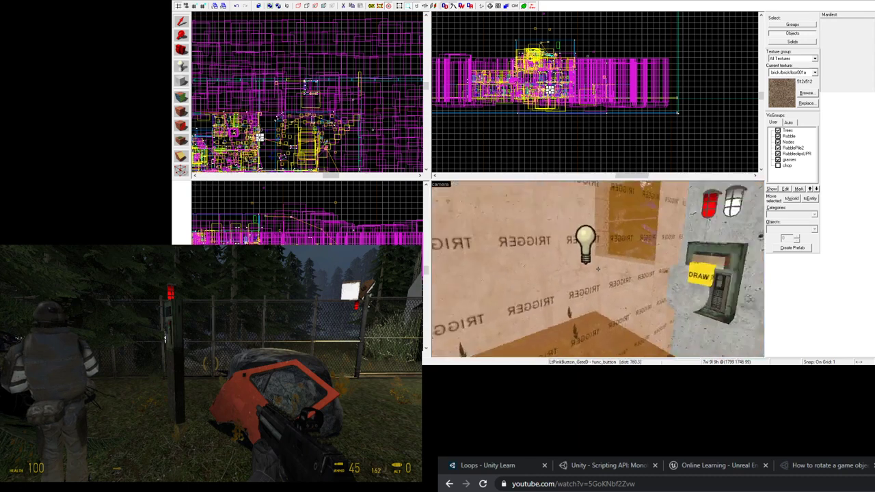
{"action": "key", "text": "z"}
{"action": "double_click", "coordinate": [583, 274]}
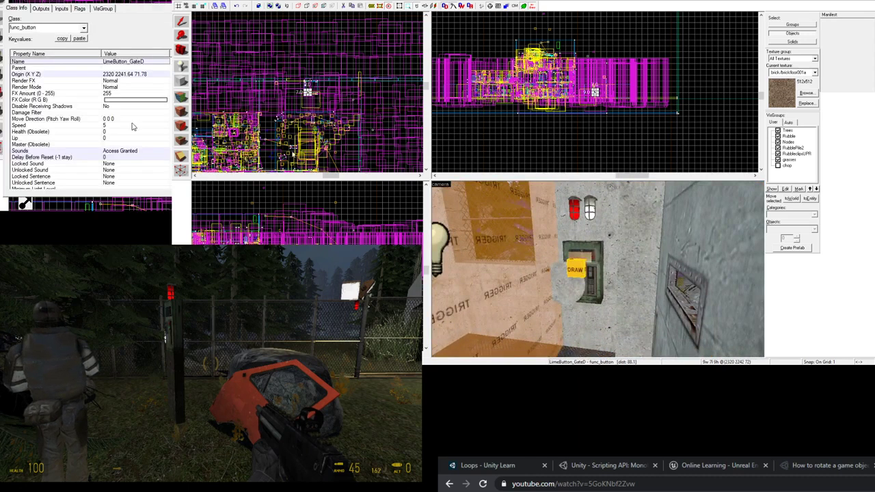
{"action": "left_click", "coordinate": [49, 8]}
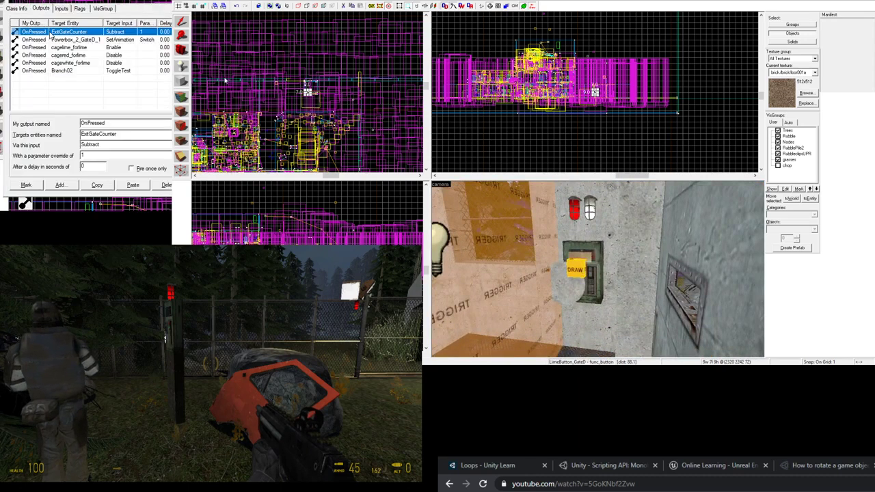
{"action": "left_click", "coordinate": [39, 71]}
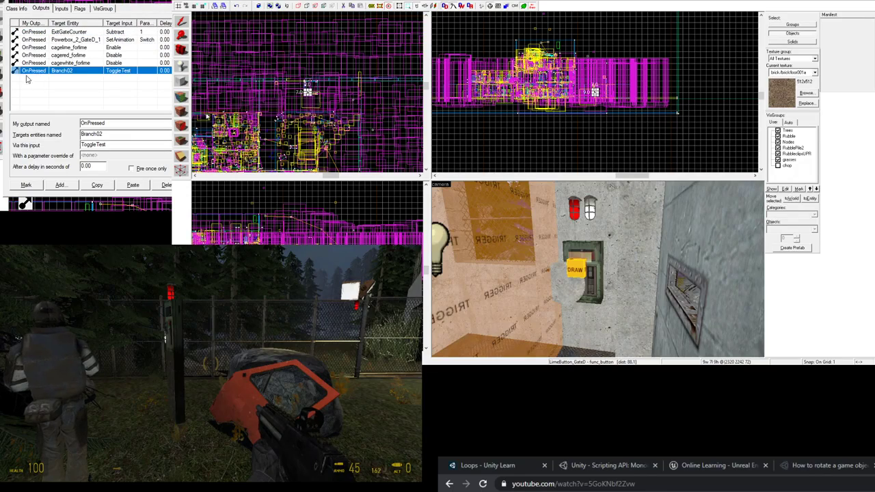
{"action": "left_click", "coordinate": [423, 45]}
- Fly back over the logic entities and view the properties of Branch01 and Branch02
{"action": "key", "text": "z"}
{"action": "key", "text": "w"}
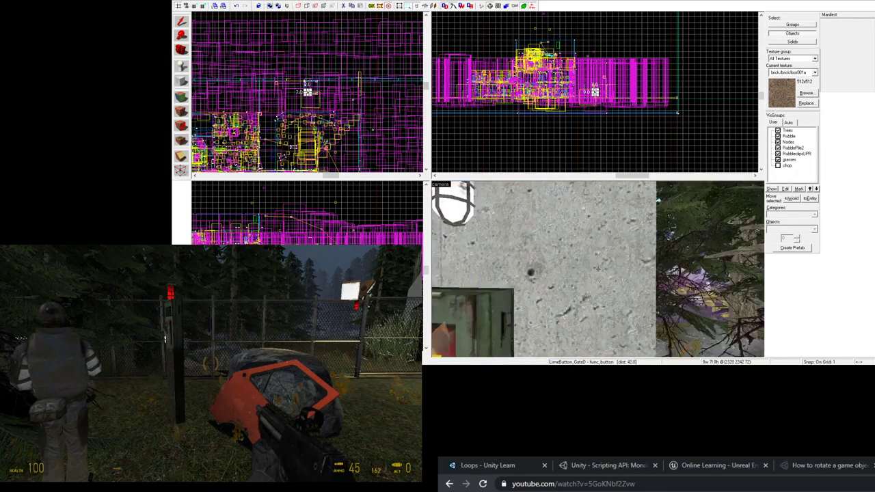
{"action": "key", "text": "w"}
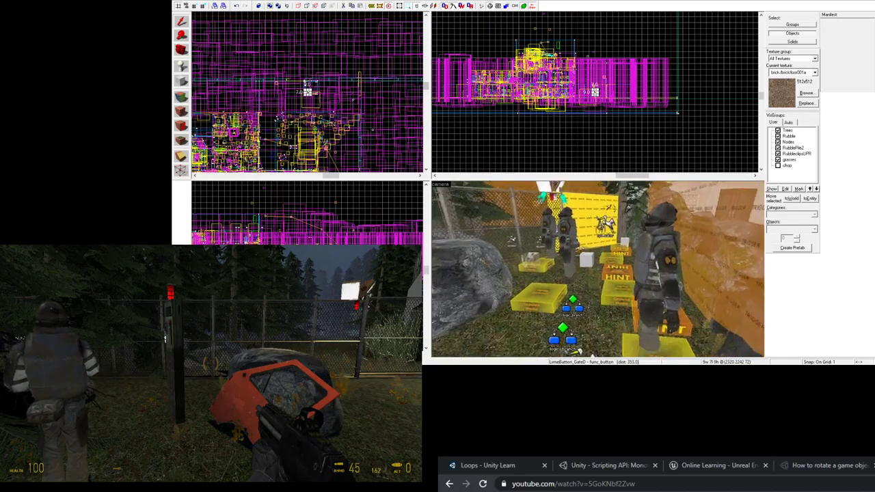
{"action": "key", "text": "z"}
{"action": "double_click", "coordinate": [598, 275]}
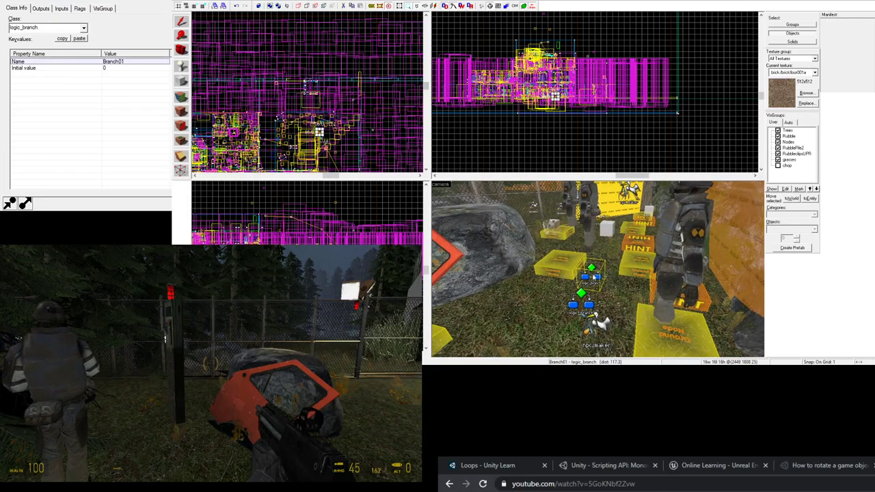
{"action": "left_click", "coordinate": [584, 304]}
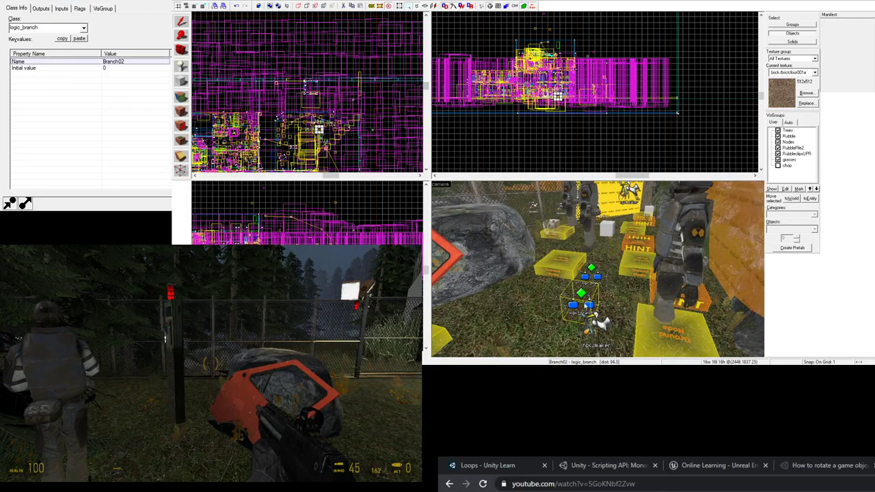
- Check listenerGateD's OnAllTrue output that enables actualgatebutton_relay, then close its properties
{"action": "left_click", "coordinate": [604, 233]}
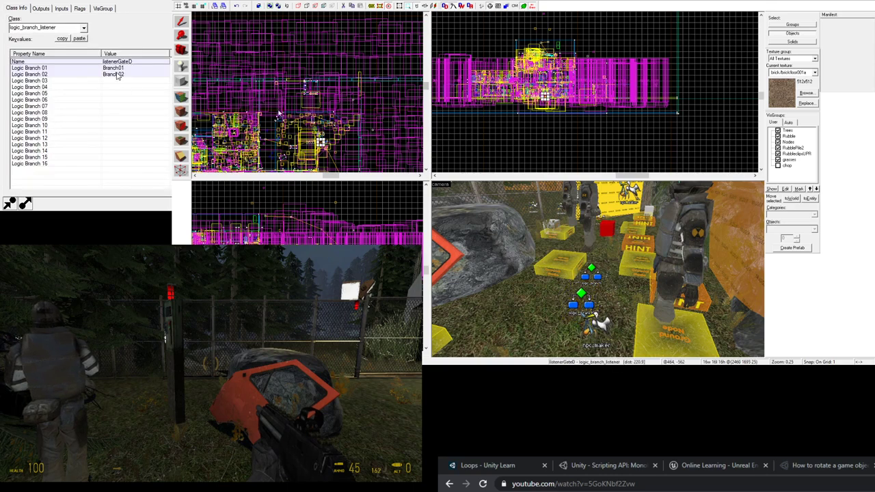
{"action": "left_click", "coordinate": [40, 10]}
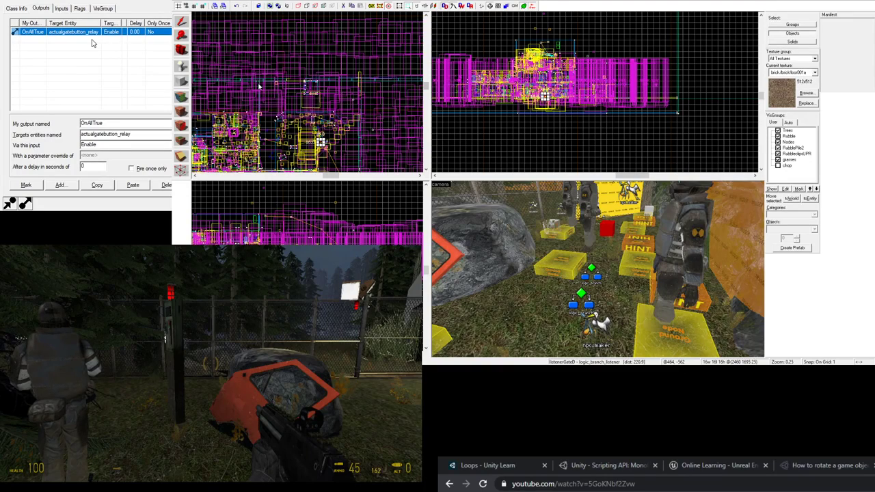
{"action": "left_click", "coordinate": [41, 39]}
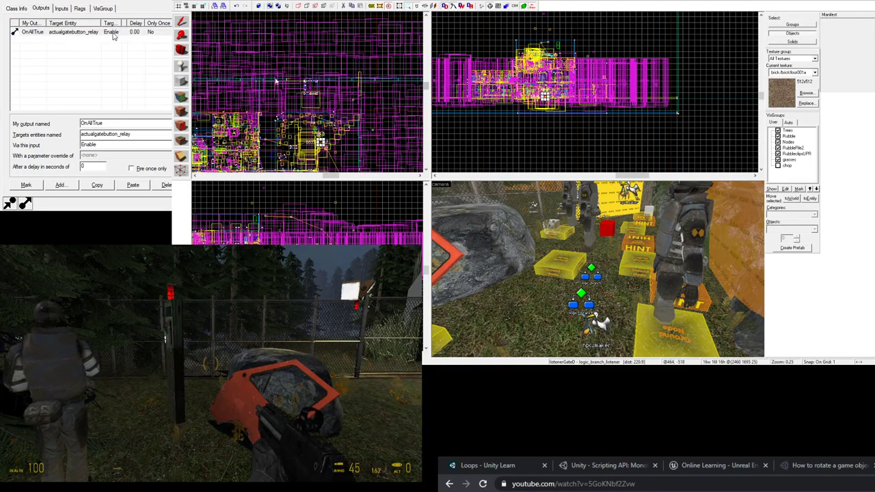
{"action": "left_click", "coordinate": [72, 34]}
{"action": "left_click", "coordinate": [408, 53]}
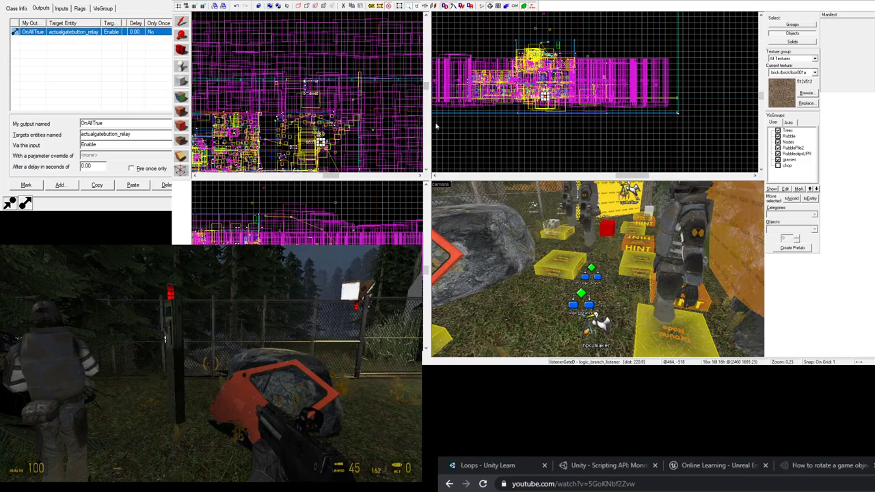
- Fly the camera to the gate post and bring the gate relay icon close in view
{"action": "key", "text": "z"}
{"action": "key", "text": "s"}
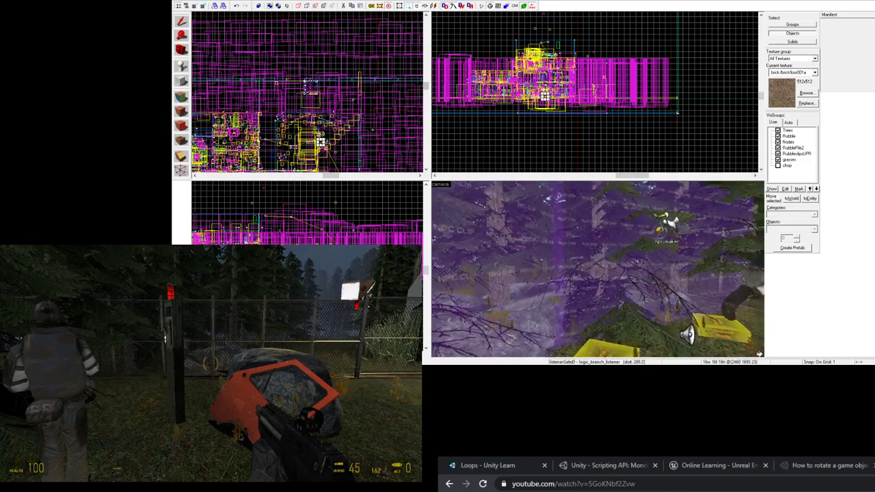
{"action": "key", "text": "w"}
{"action": "key", "text": "z"}
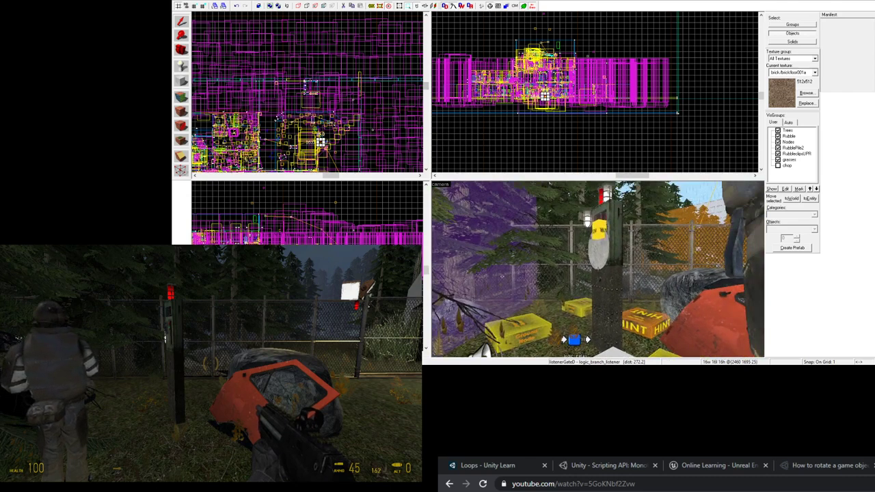
{"action": "key", "text": "z"}
{"action": "key", "text": "w"}
{"action": "key", "text": "z"}
- Review actualgatebutton_relay's four OnTrigger outputs, including opening FuncDoor_GateD_1, then close its properties
{"action": "left_click", "coordinate": [630, 296]}
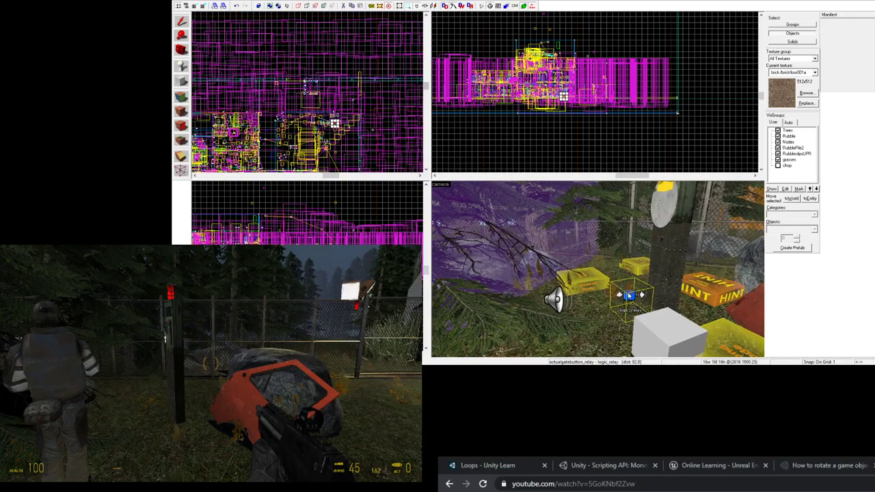
{"action": "key", "text": "alt+Return"}
{"action": "left_click", "coordinate": [41, 9]}
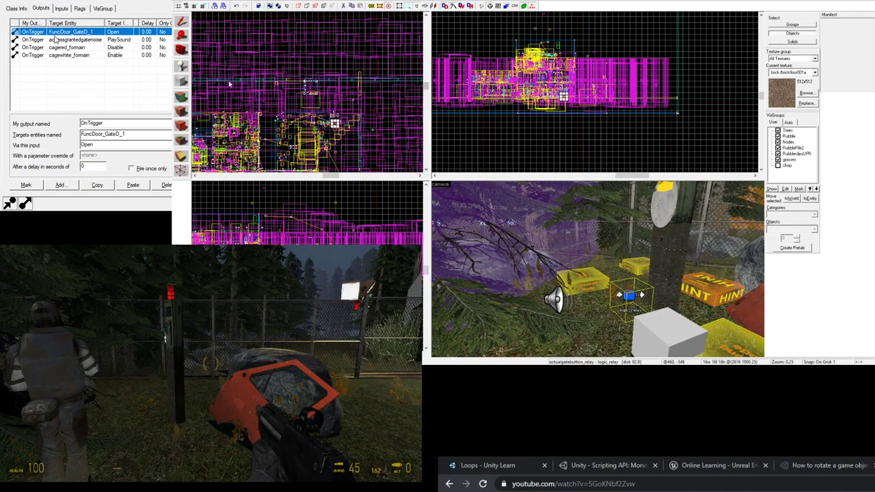
{"action": "left_click", "coordinate": [422, 51]}
{"action": "key", "text": "z"}
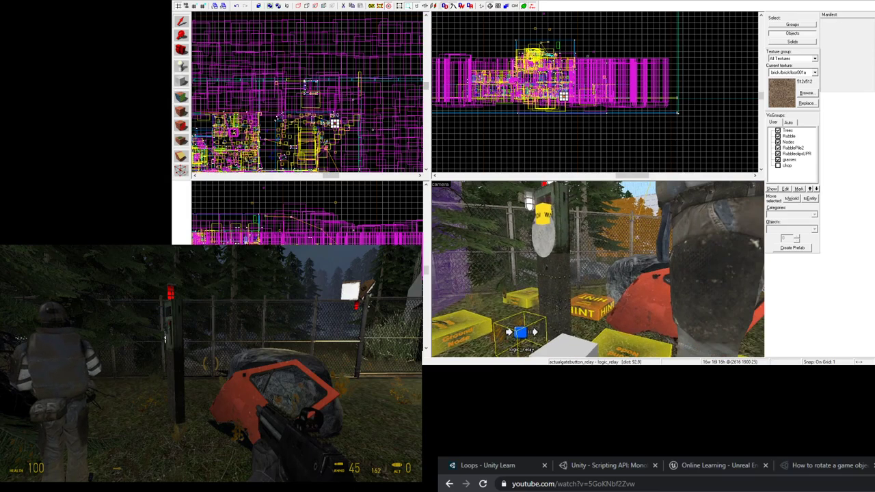